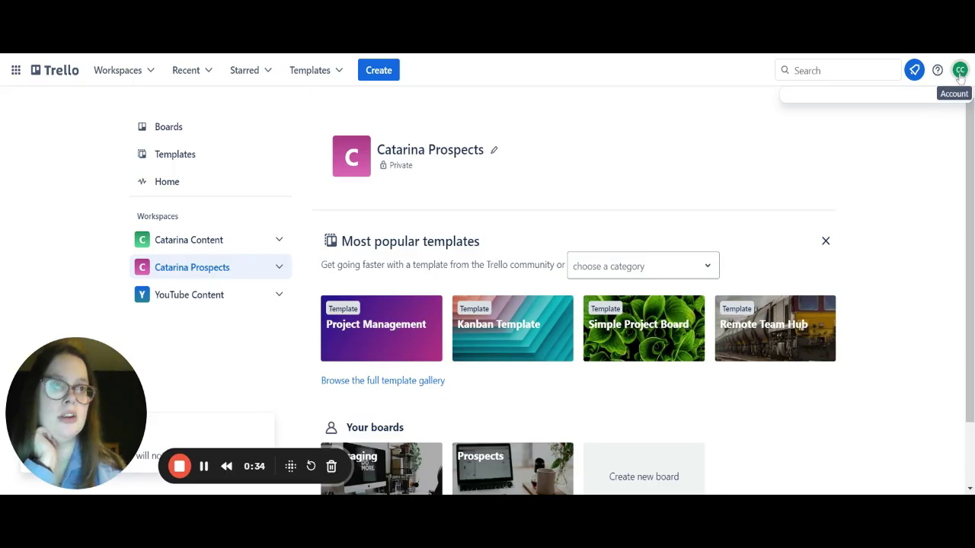
# Review the options available in the account menu, then close it.
pyautogui.click(961, 72)
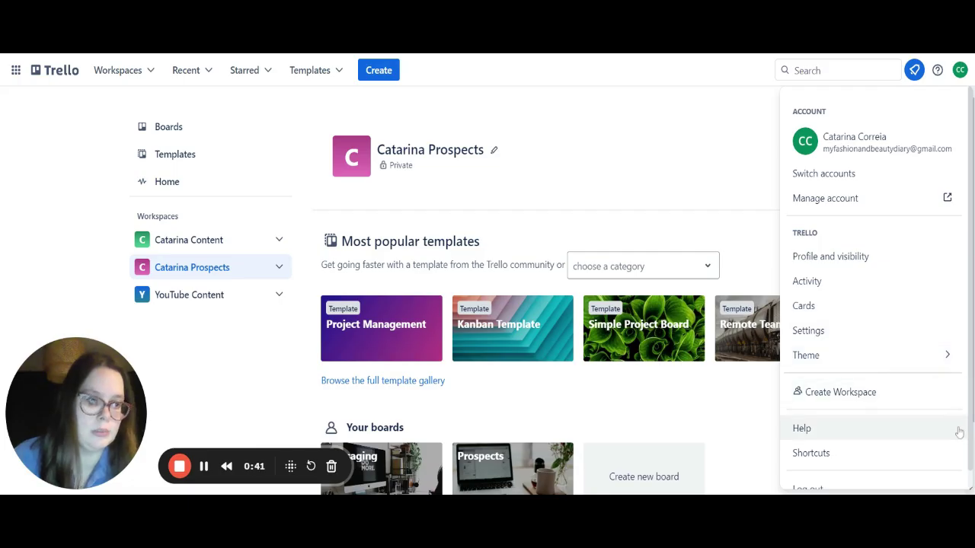
pyautogui.scroll(-2, 972, 381)
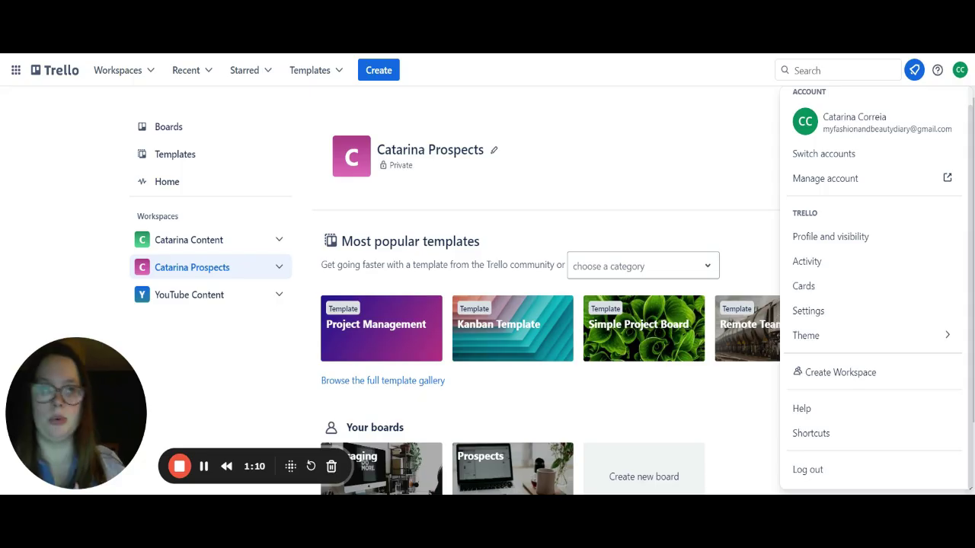
pyautogui.press('Escape')
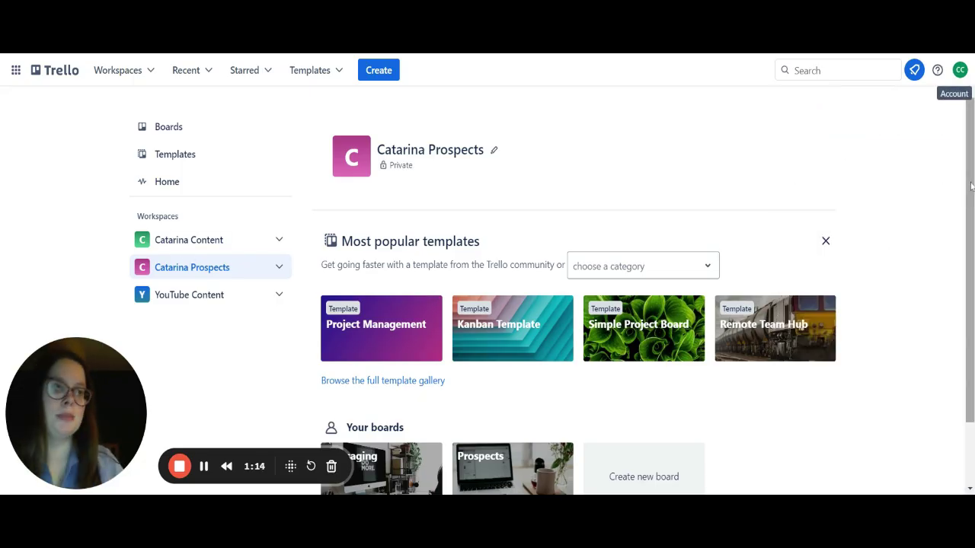
pyautogui.moveTo(971, 185); pyautogui.dragTo(969, 163)
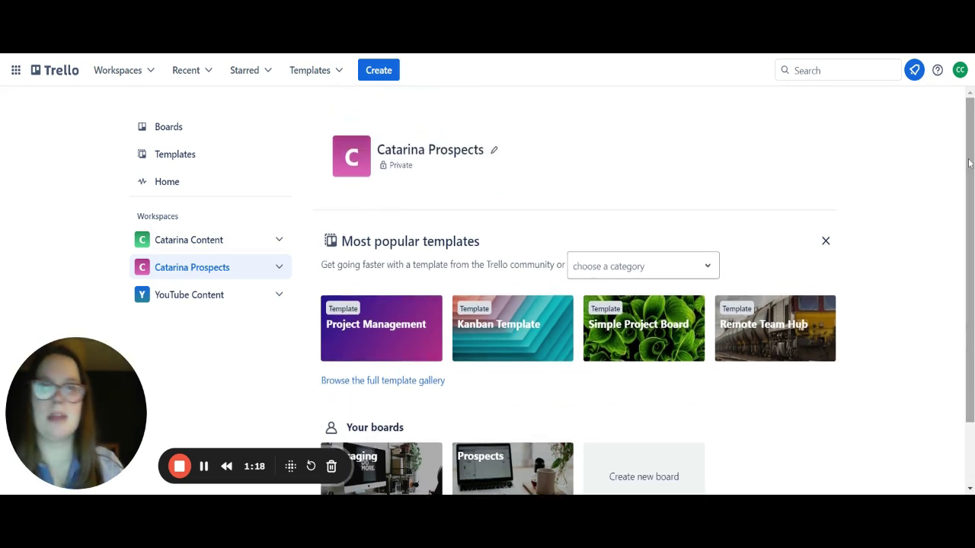
# Go to the boards of the green Content workspace and open the October board.
pyautogui.click(163, 242)
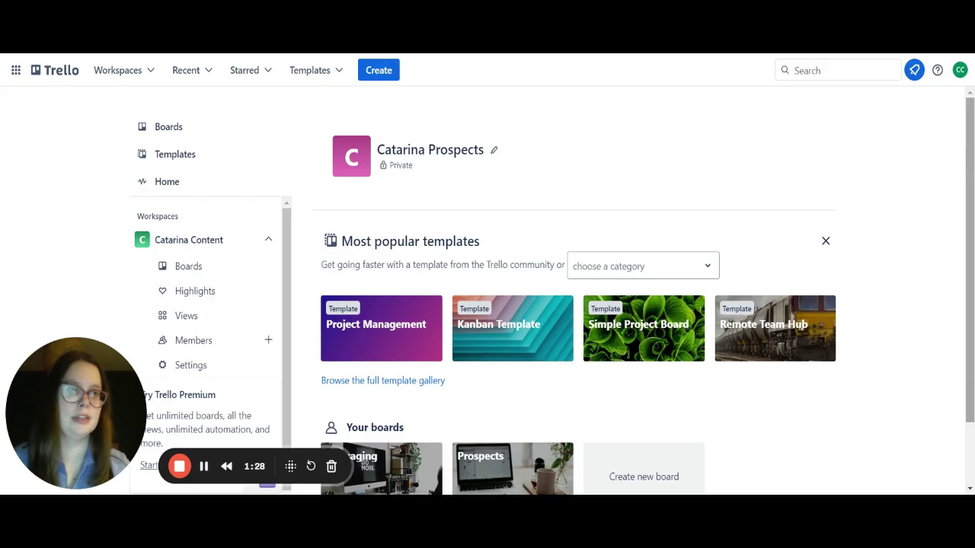
pyautogui.moveTo(970, 149); pyautogui.dragTo(972, 190)
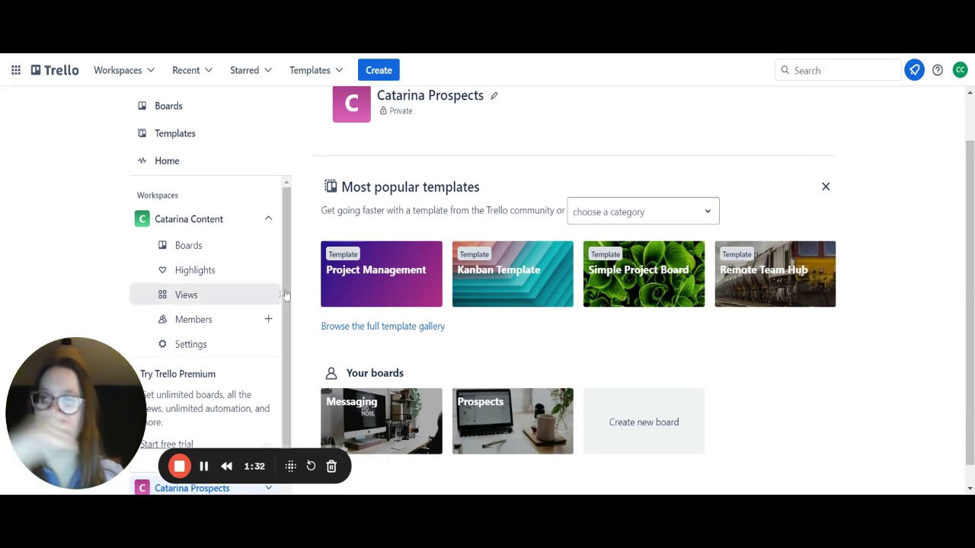
pyautogui.click(215, 245)
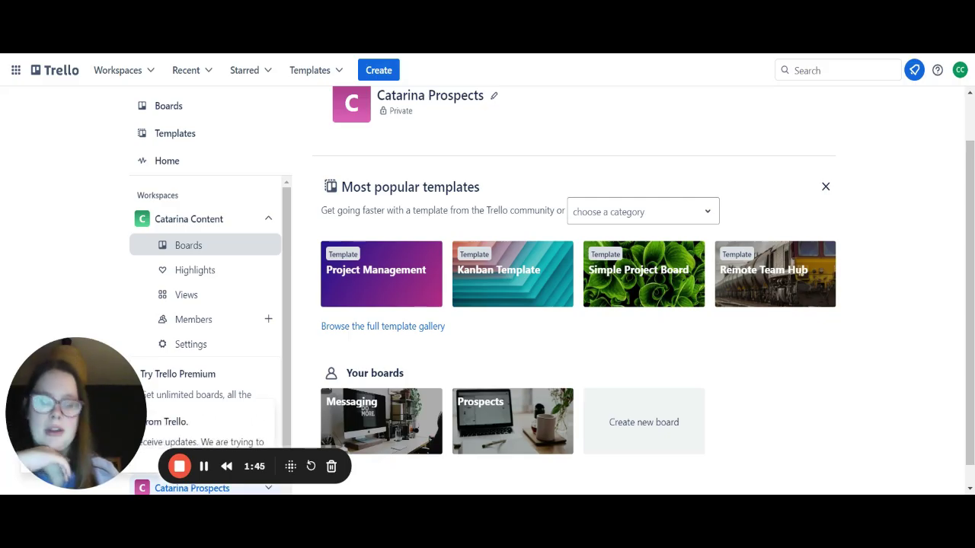
pyautogui.click(188, 248)
pyautogui.click(185, 220)
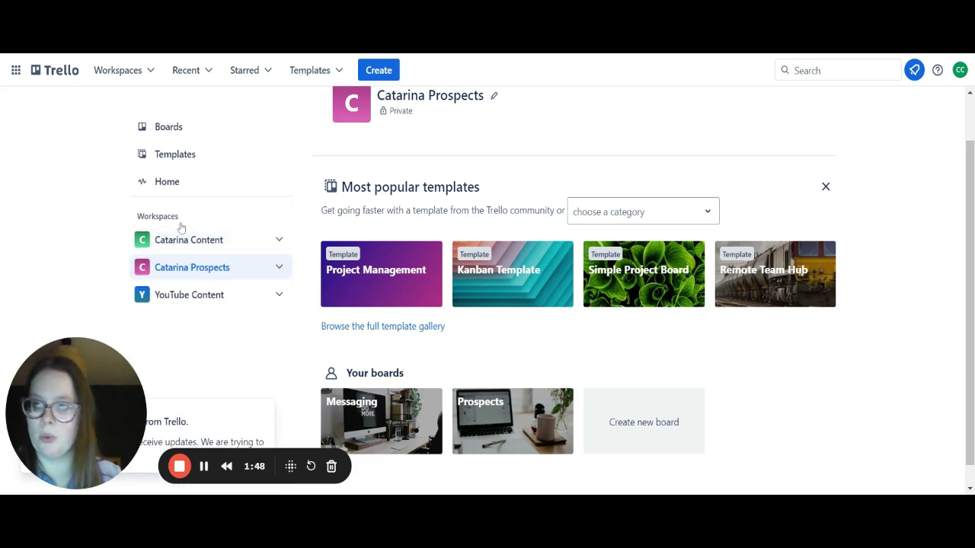
pyautogui.click(200, 240)
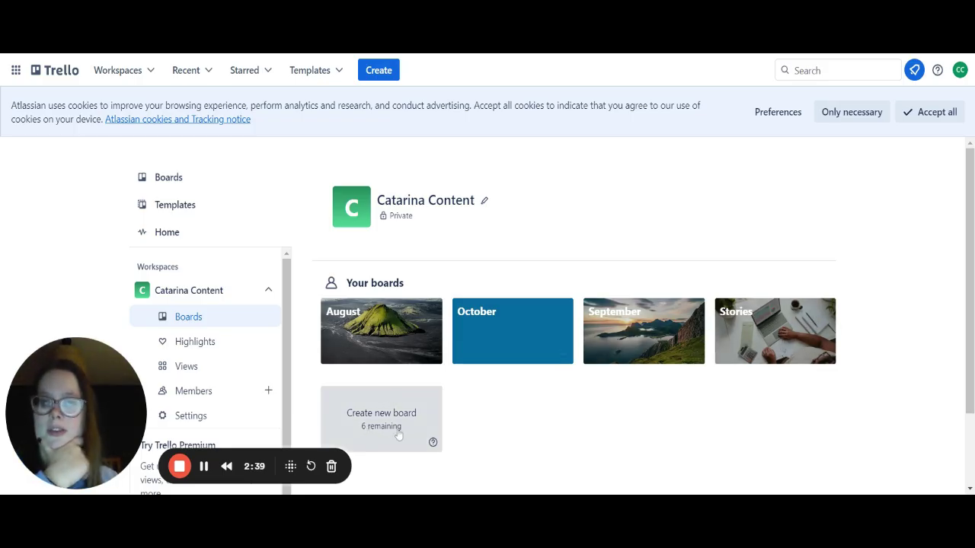
pyautogui.click(387, 340)
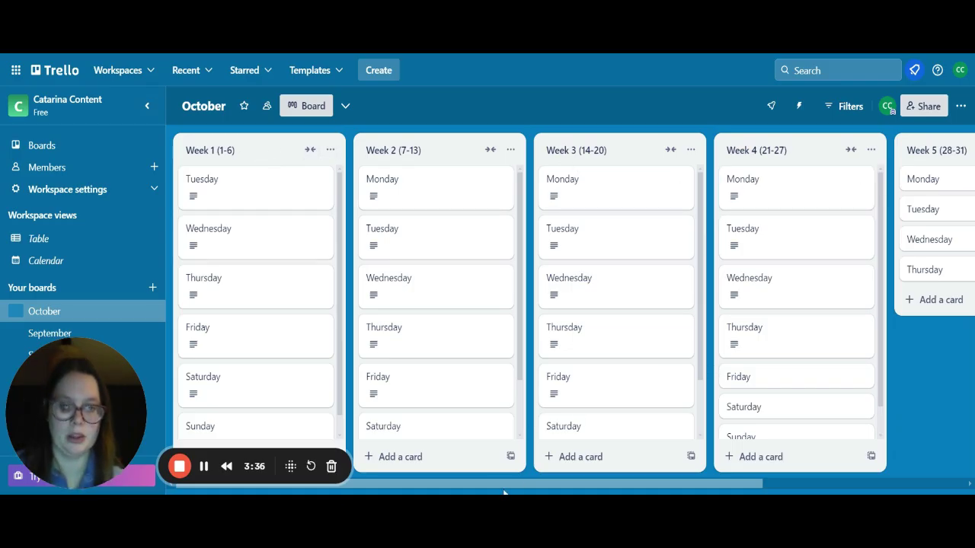
# Add a new list named "Week" after Week 5 (28-31) on the October board.
pyautogui.moveTo(503, 491); pyautogui.dragTo(719, 484)
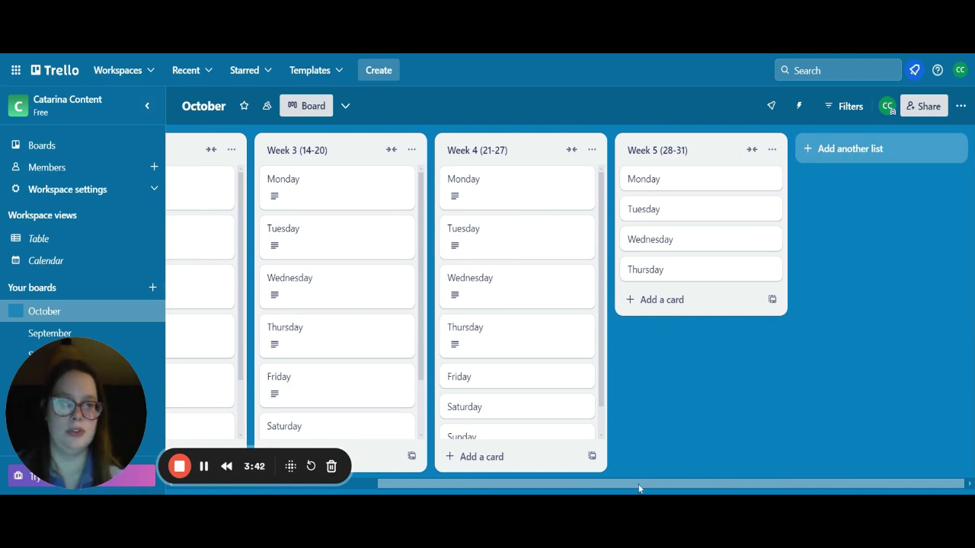
pyautogui.moveTo(639, 488); pyautogui.dragTo(437, 488)
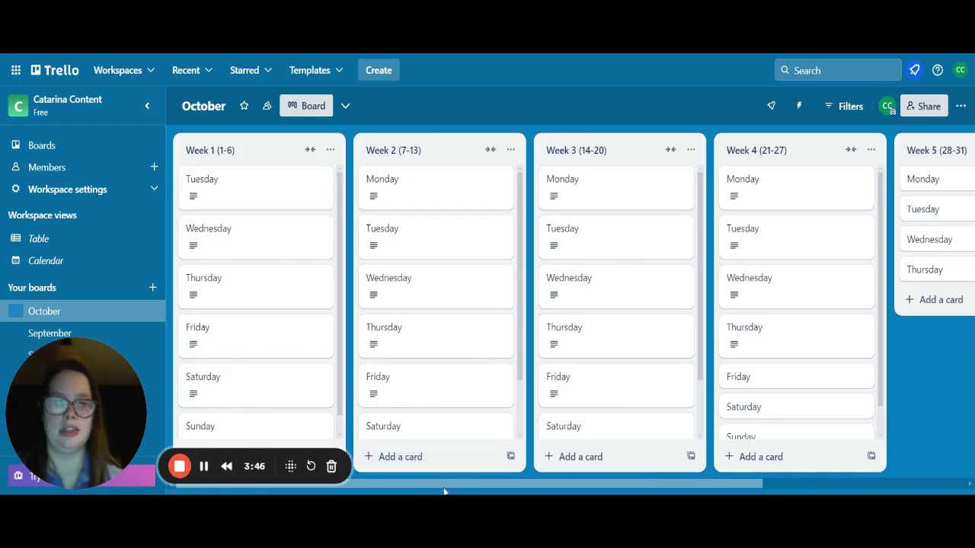
pyautogui.moveTo(444, 488); pyautogui.dragTo(646, 484)
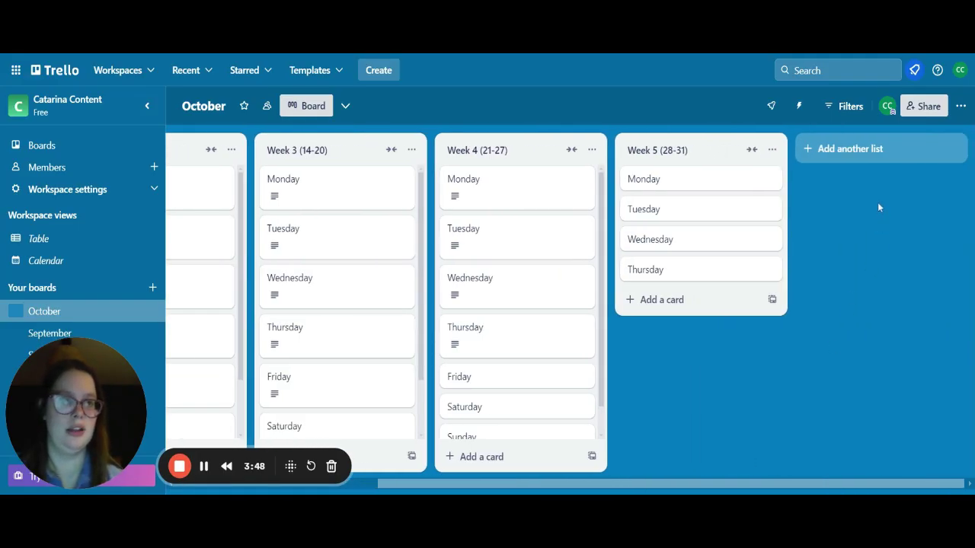
pyautogui.click(847, 149)
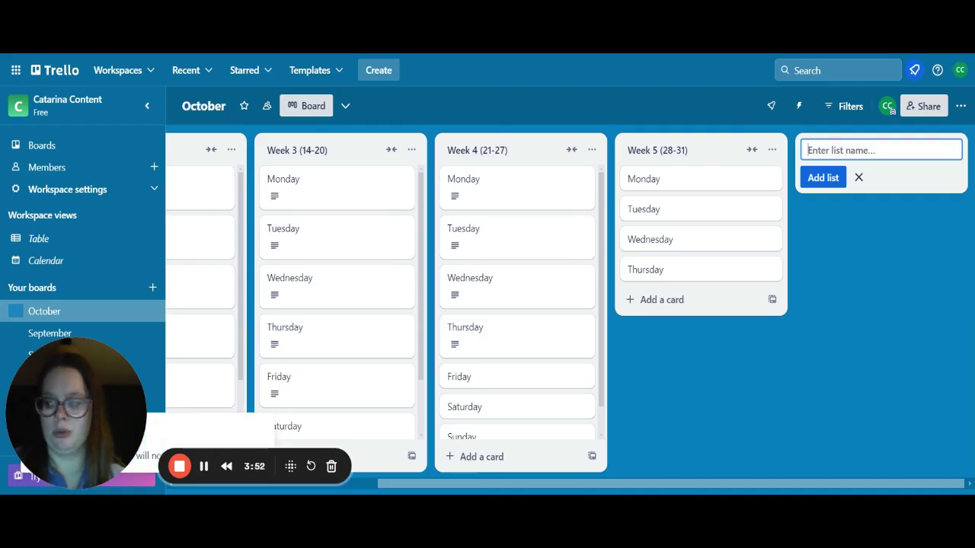
pyautogui.write('Week')
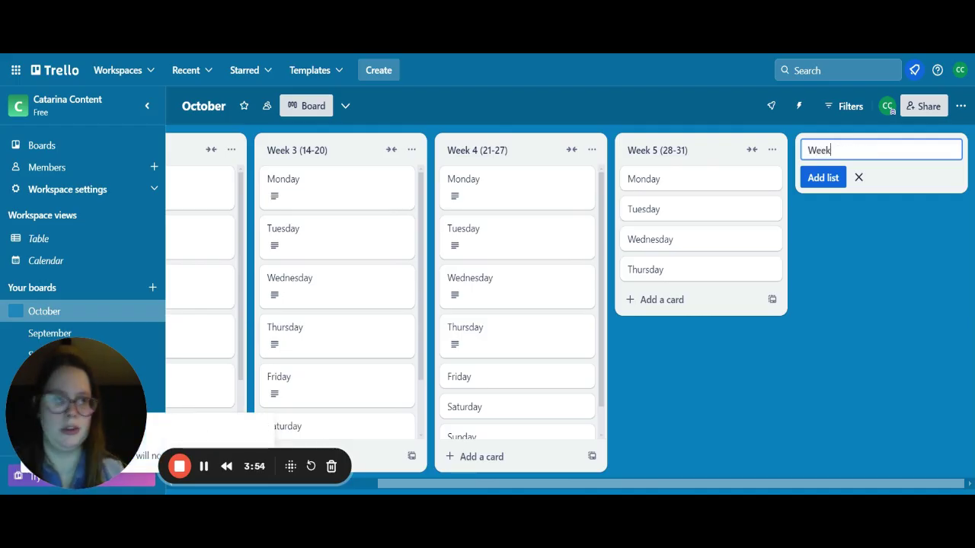
pyautogui.click(825, 179)
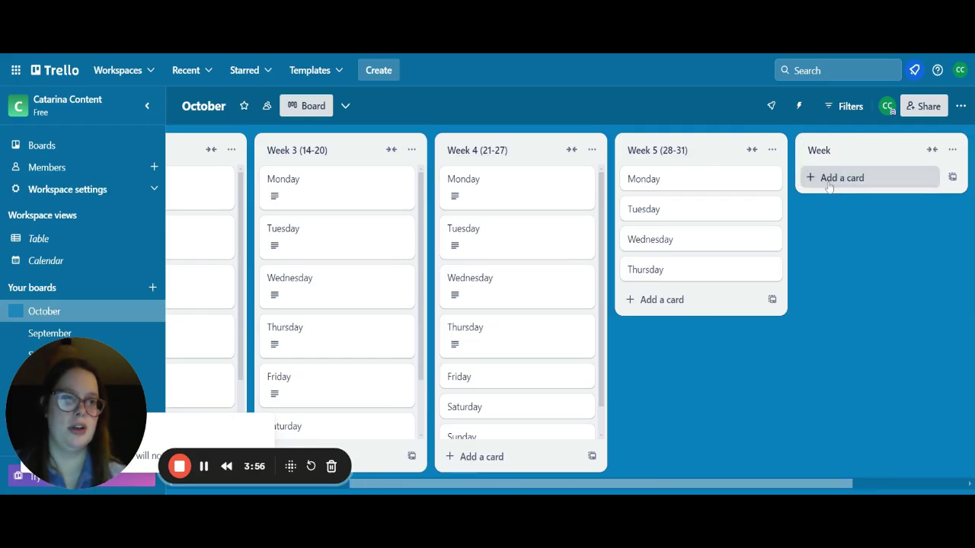
# Look at the card entry form and the list actions of the Week list, closing both without changes.
pyautogui.click(853, 179)
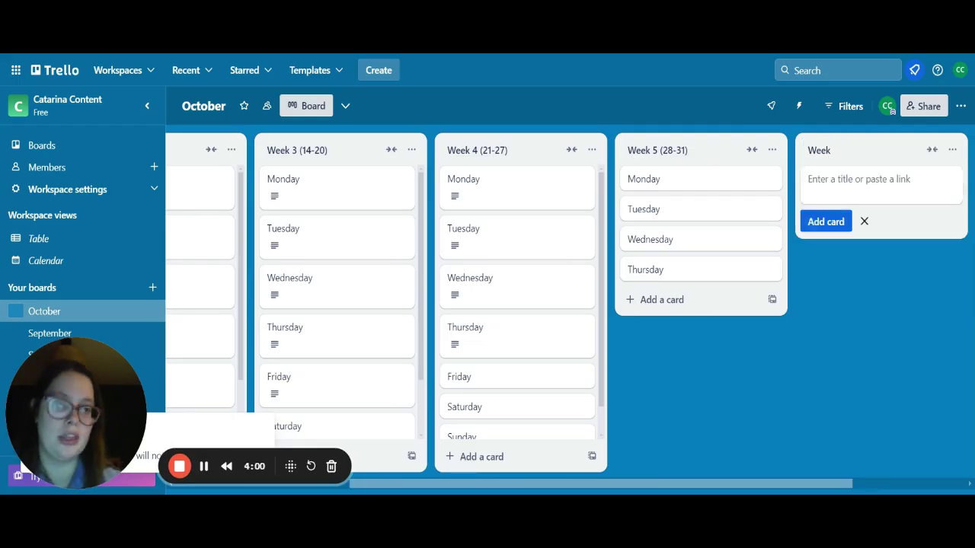
pyautogui.click(863, 221)
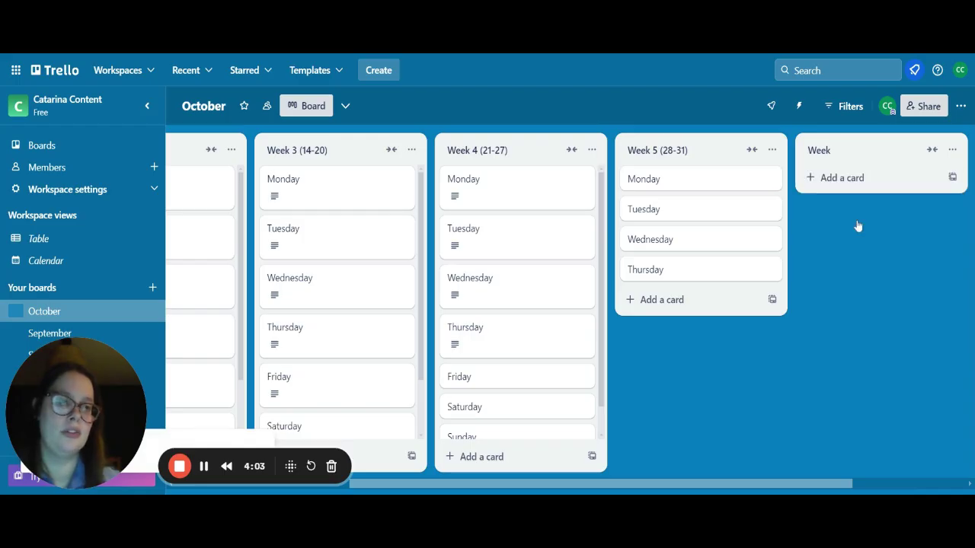
pyautogui.click(951, 149)
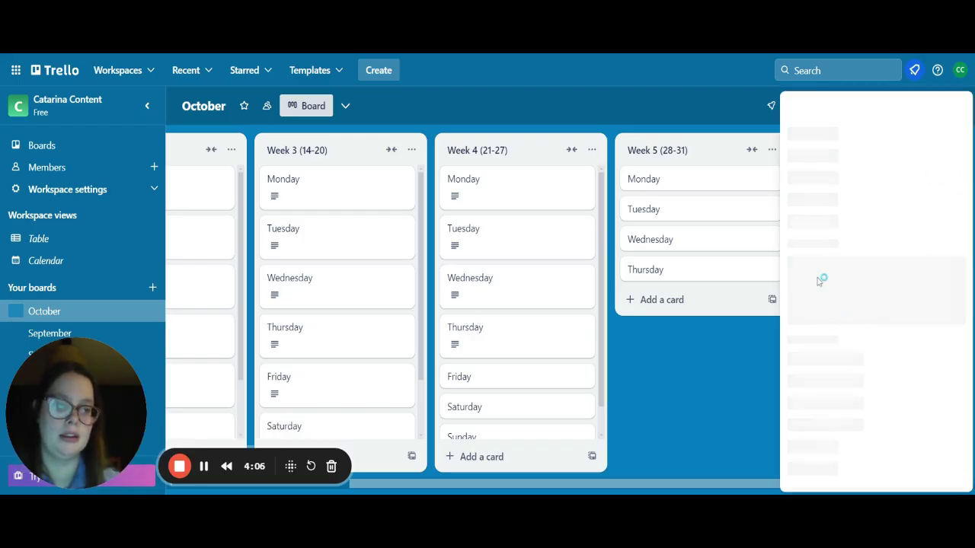
pyautogui.click(726, 360)
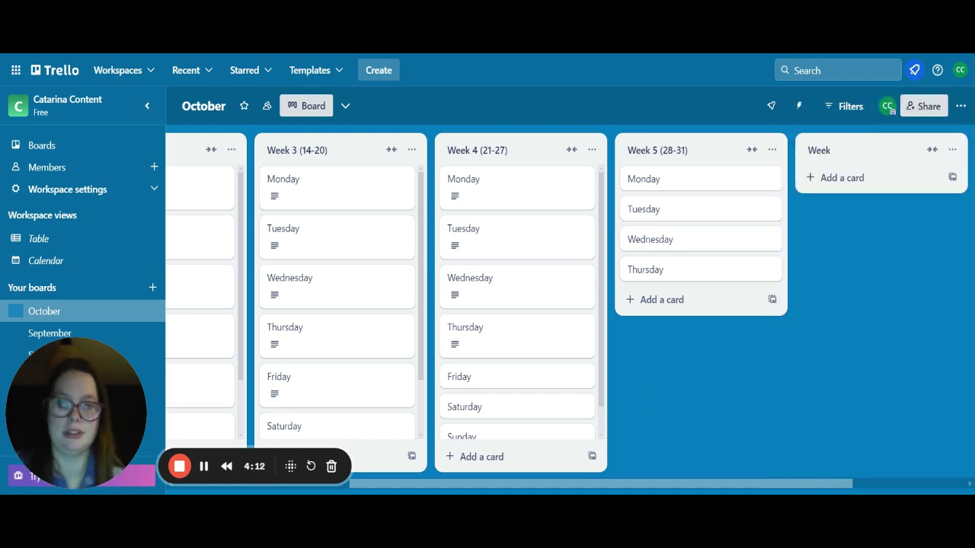
# View the Tuesday card in Week 1 (1-6), including its label and date options, and close it without changes.
pyautogui.moveTo(522, 488); pyautogui.dragTo(347, 487)
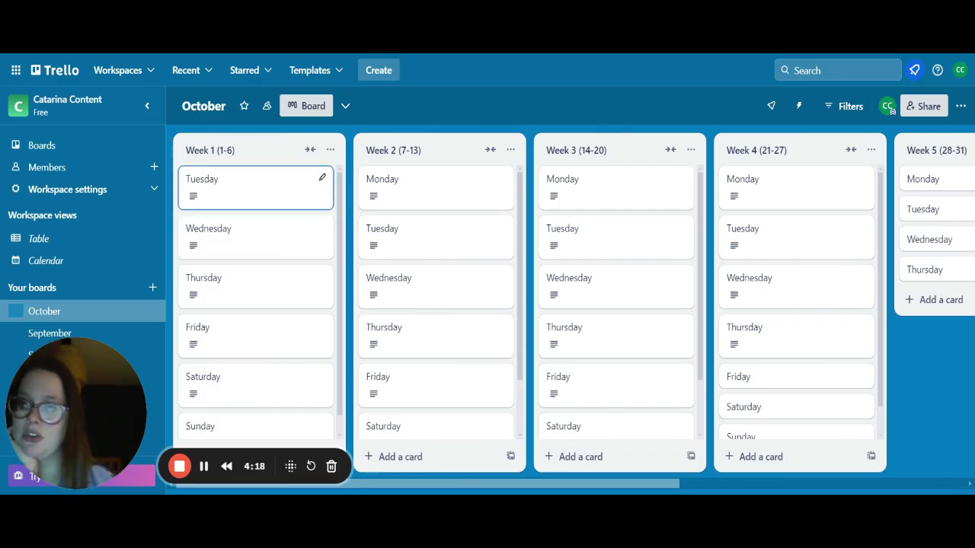
pyautogui.click(251, 188)
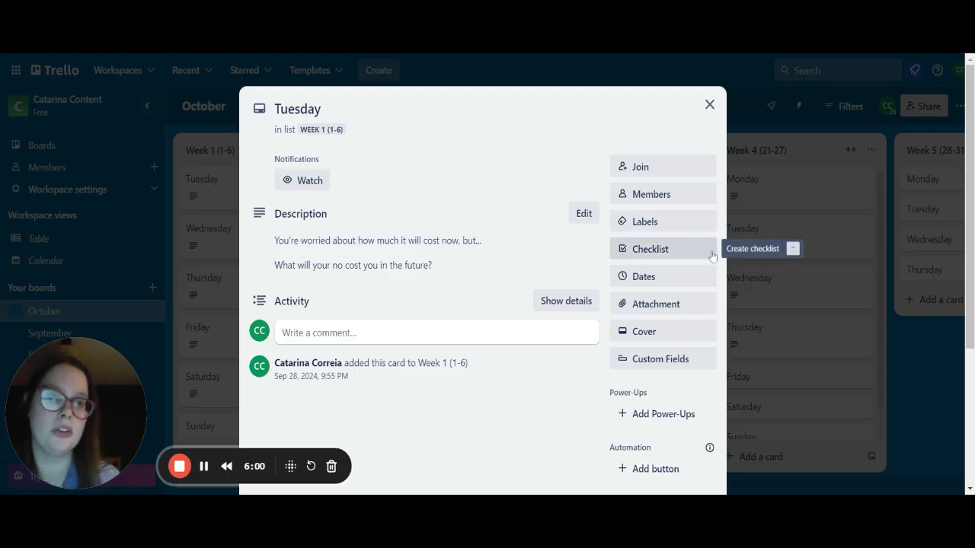
pyautogui.click(643, 222)
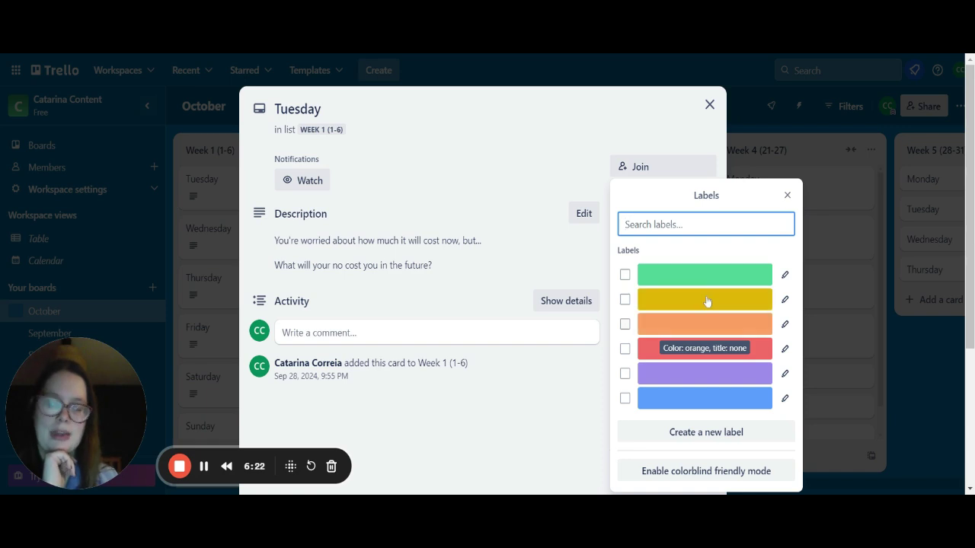
pyautogui.click(788, 196)
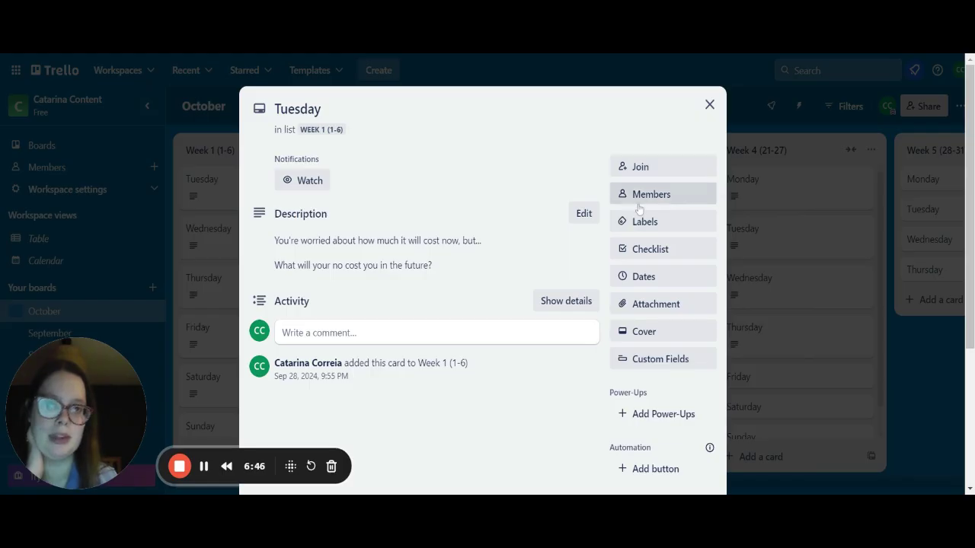
pyautogui.click(640, 280)
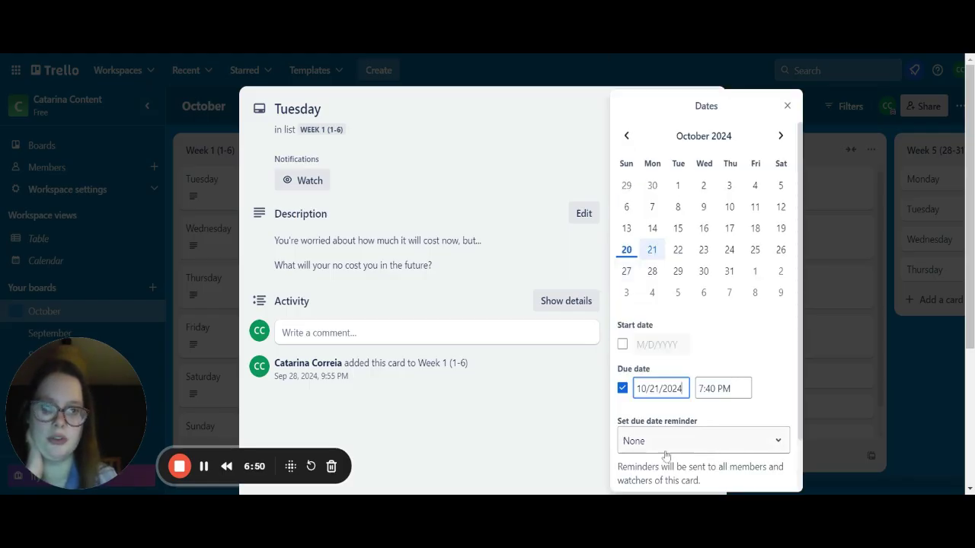
pyautogui.click(788, 107)
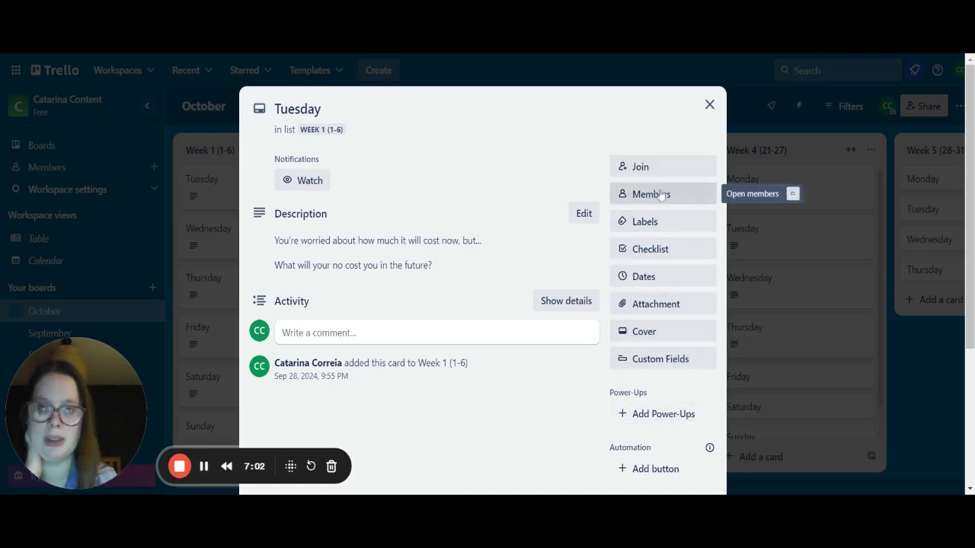
pyautogui.click(706, 113)
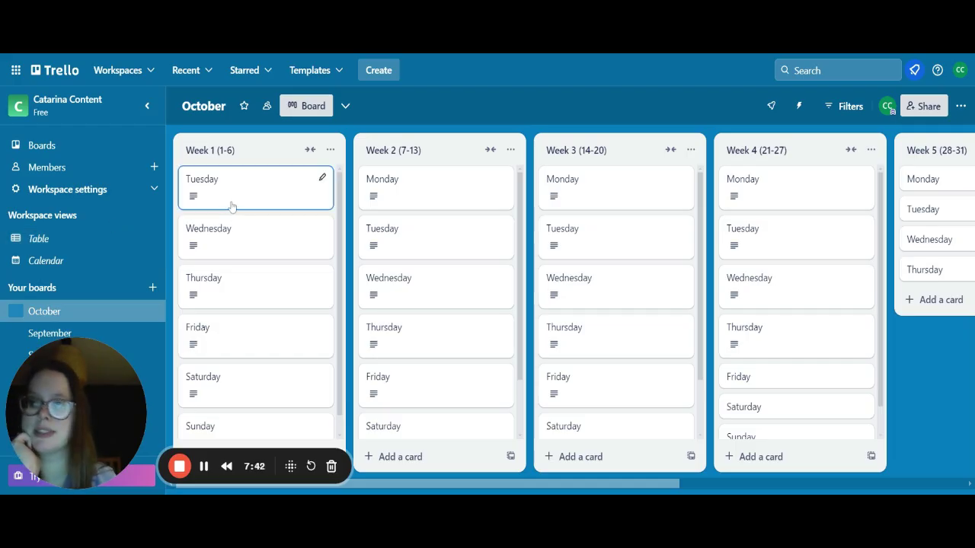
# Switch to the YouTube Content workspace and open its 2024 Content board.
pyautogui.click(147, 106)
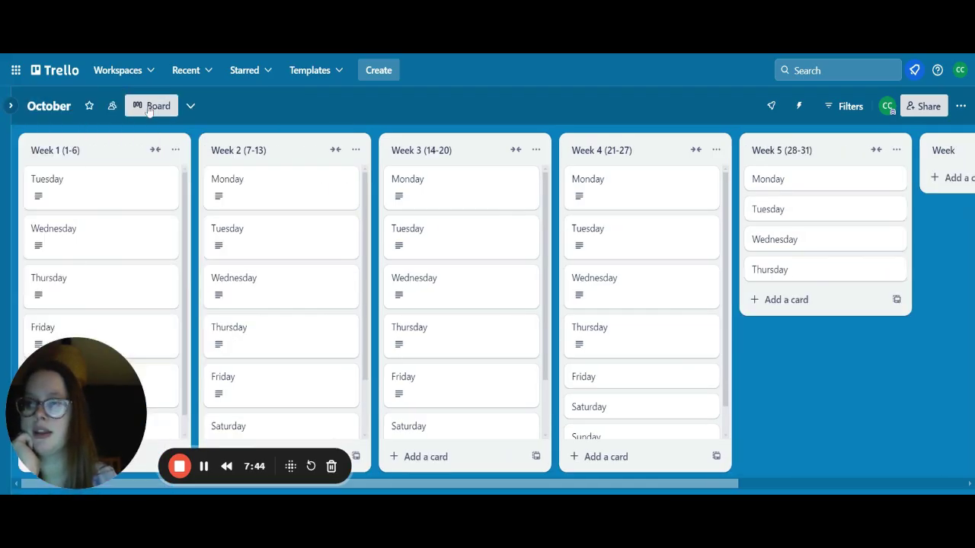
pyautogui.click(11, 108)
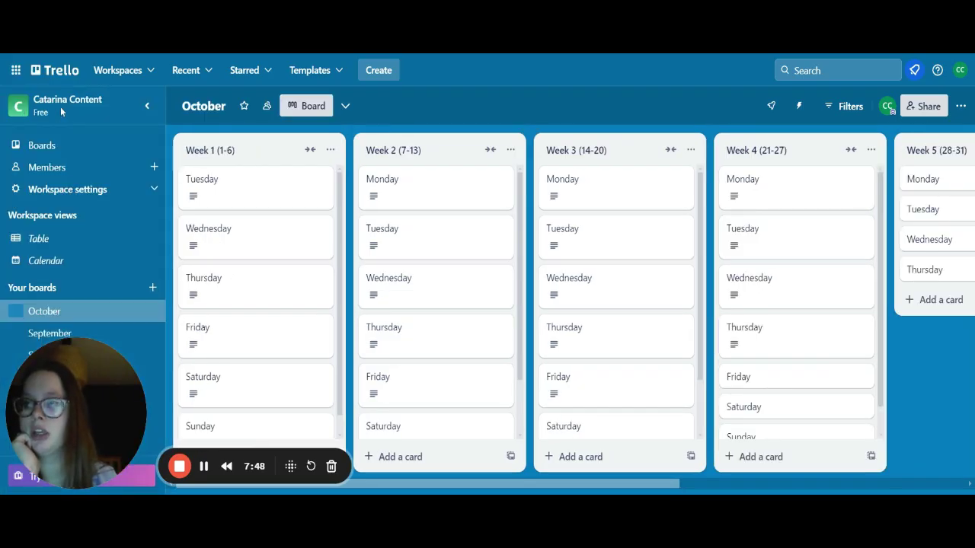
pyautogui.click(146, 73)
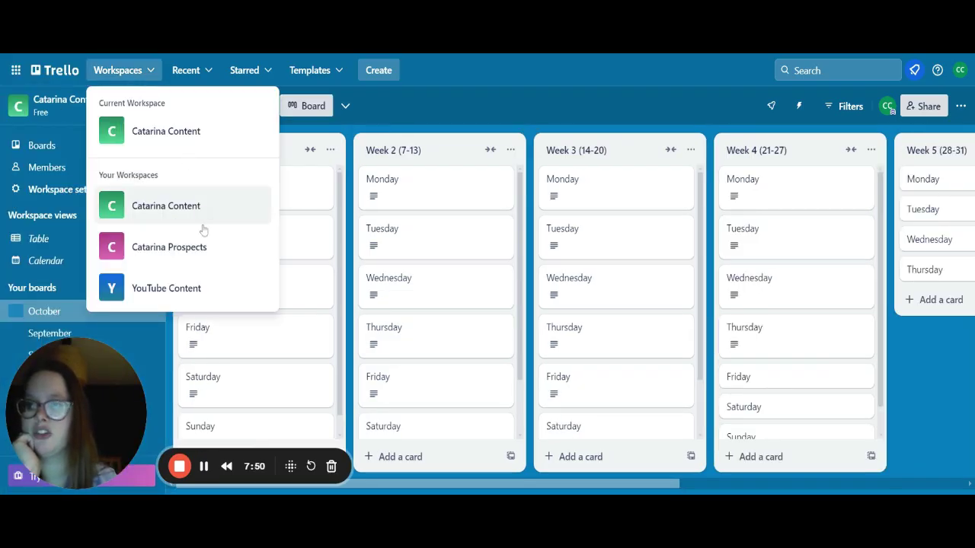
pyautogui.click(127, 286)
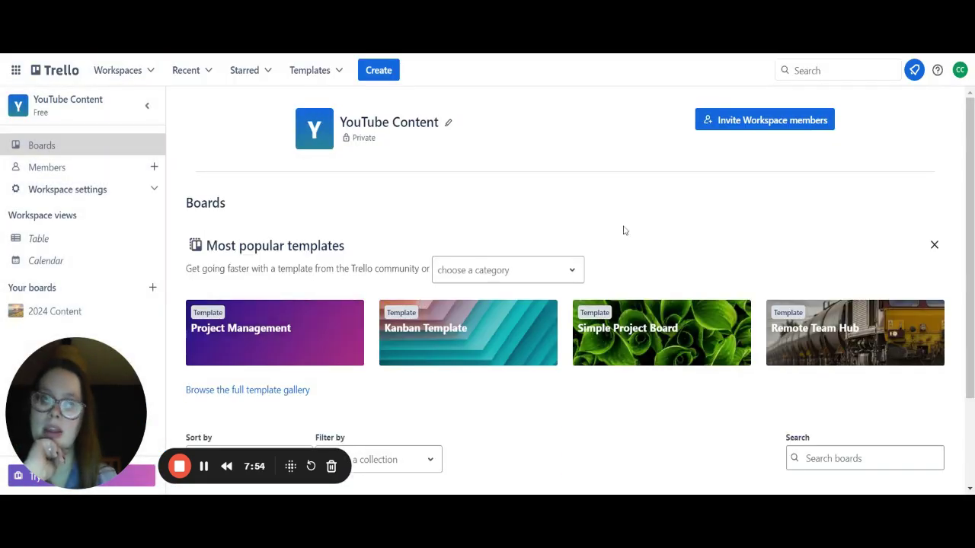
pyautogui.moveTo(971, 150); pyautogui.dragTo(966, 242)
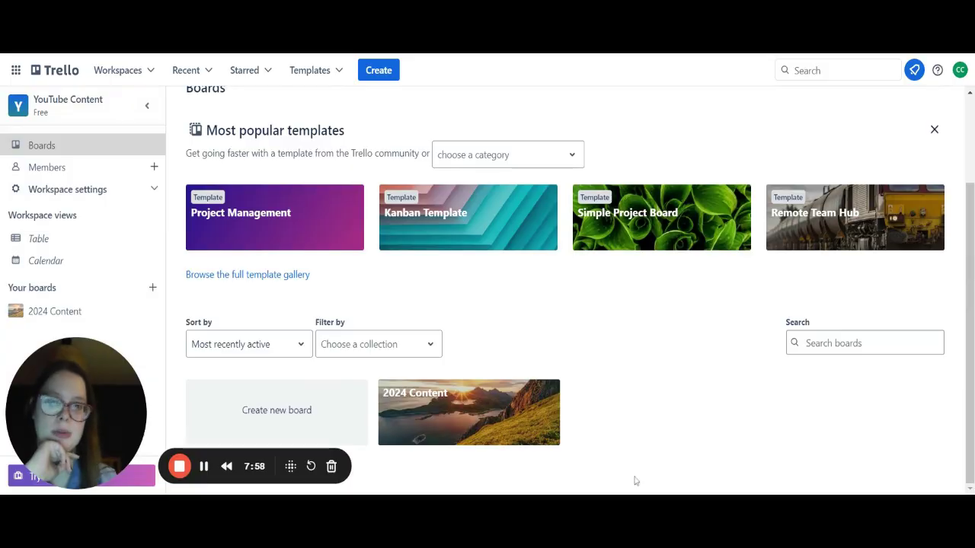
pyautogui.click(470, 423)
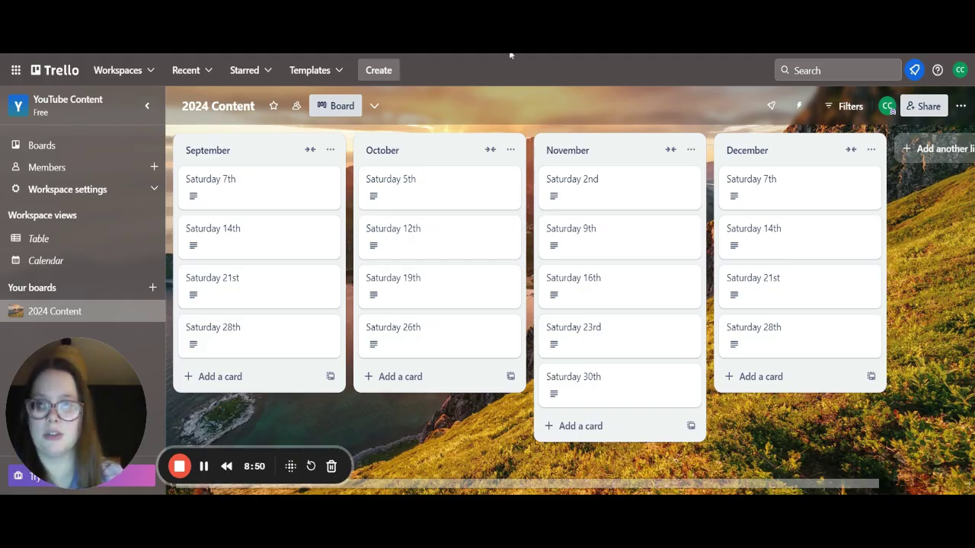
# Read the description of the Saturday 5th card in the October list and close the card.
pyautogui.click(391, 204)
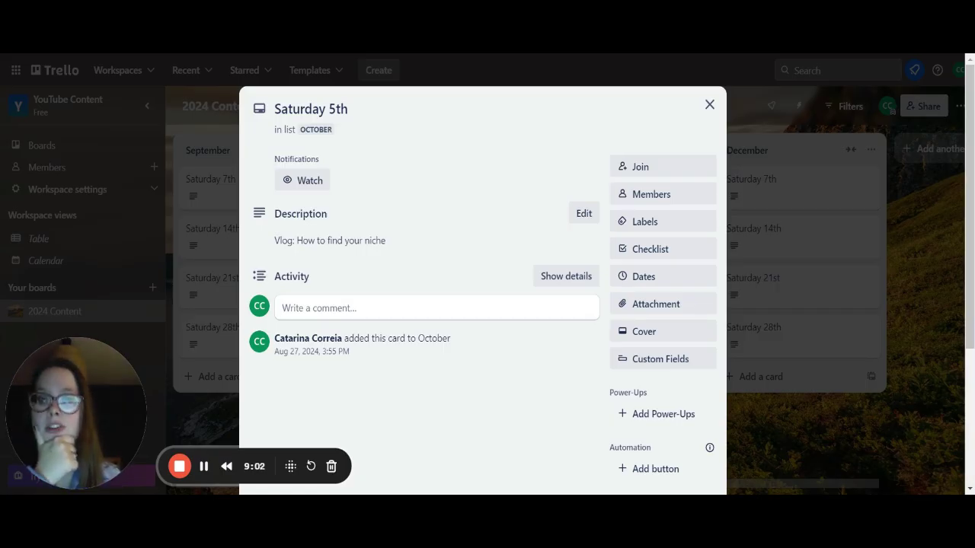
pyautogui.click(709, 106)
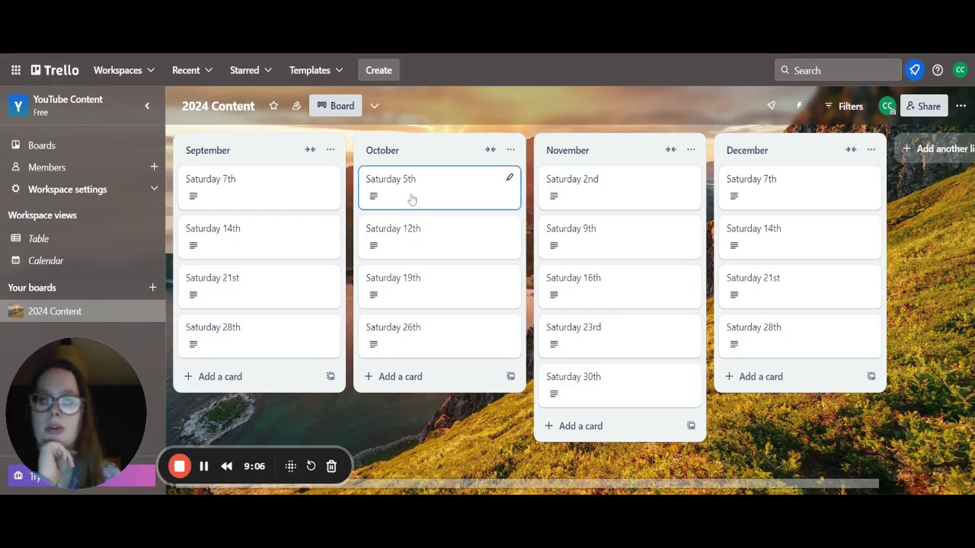
# Open the Saturday 5th card in the October list and view its date options without saving a date.
pyautogui.click(443, 198)
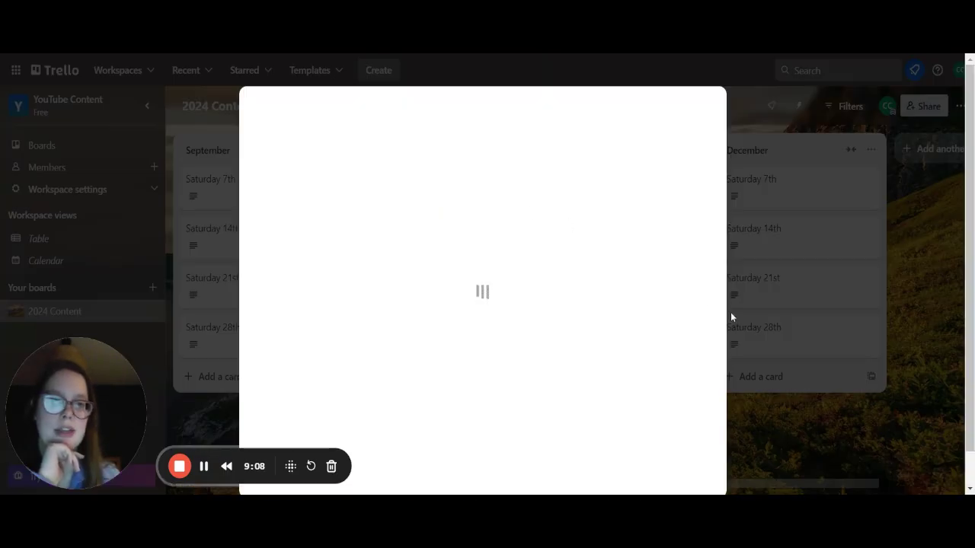
pyautogui.click(640, 282)
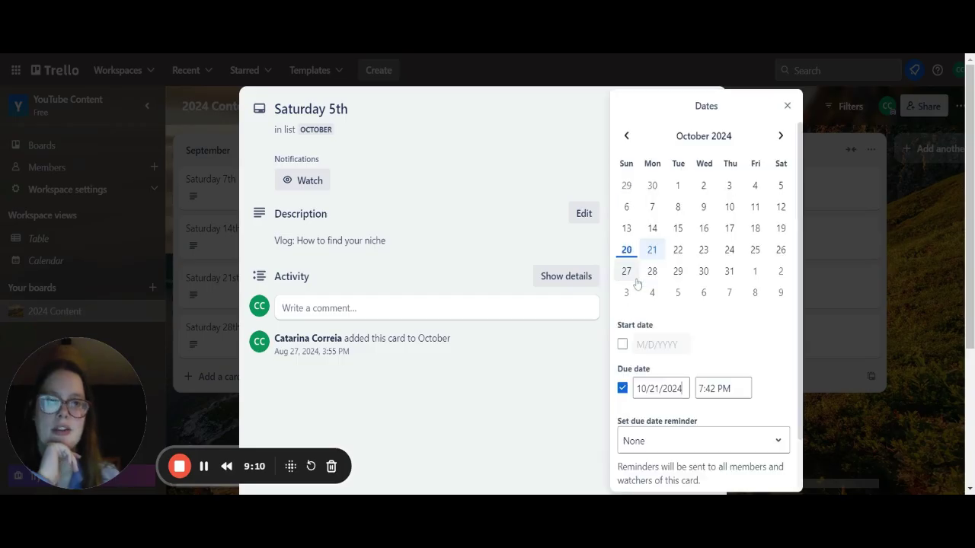
pyautogui.click(787, 108)
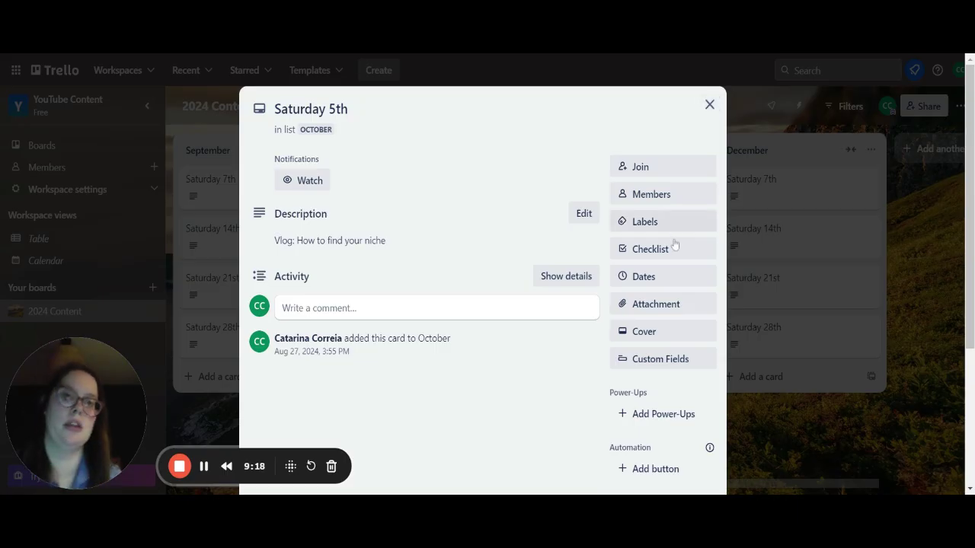
# Save 10/3/2024 as the Saturday 5th card's due date, and switch its completion mark on and off again.
pyautogui.click(646, 287)
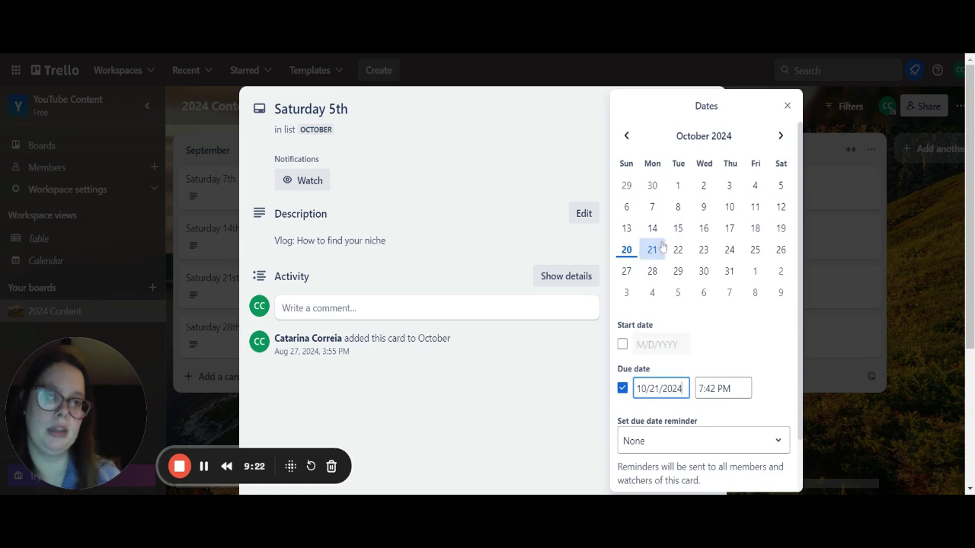
pyautogui.click(626, 230)
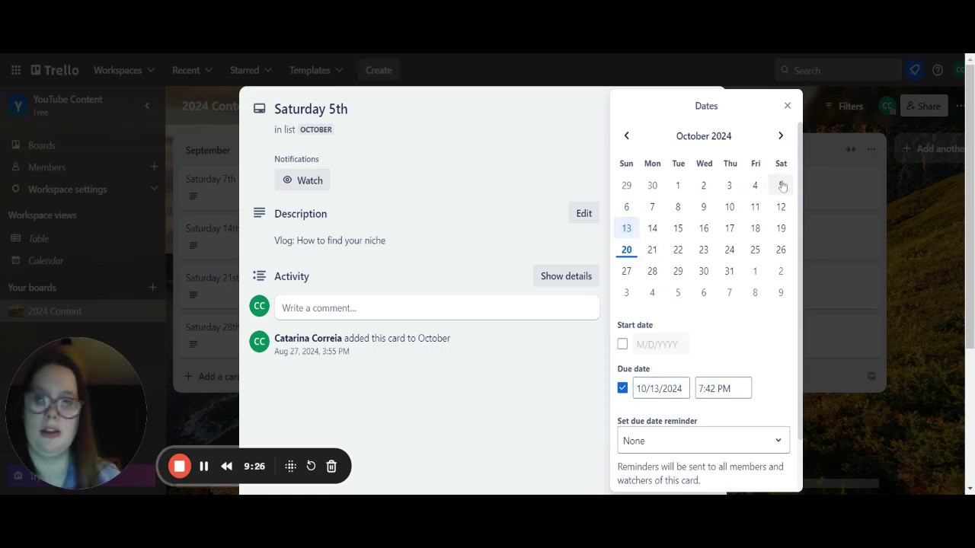
pyautogui.click(729, 187)
pyautogui.scroll(-2, 801, 203)
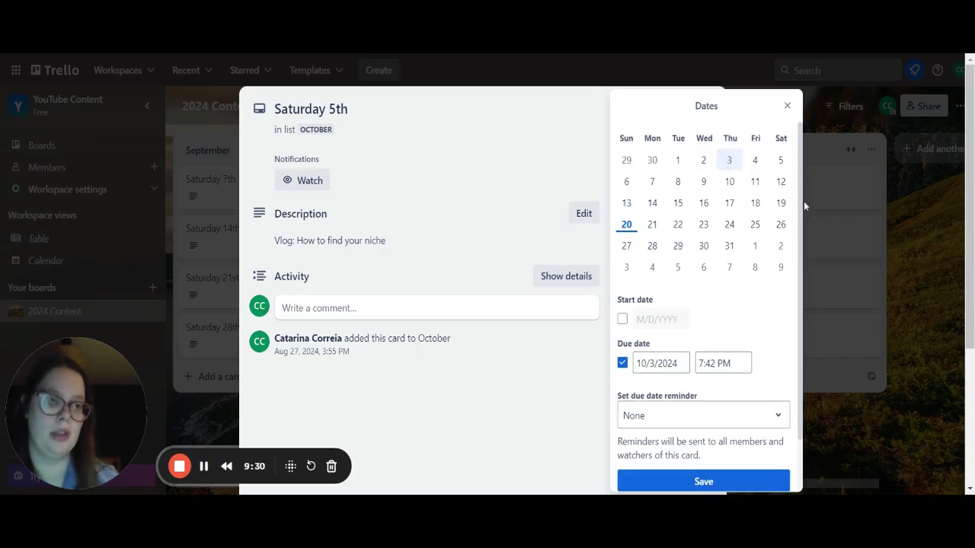
pyautogui.click(684, 448)
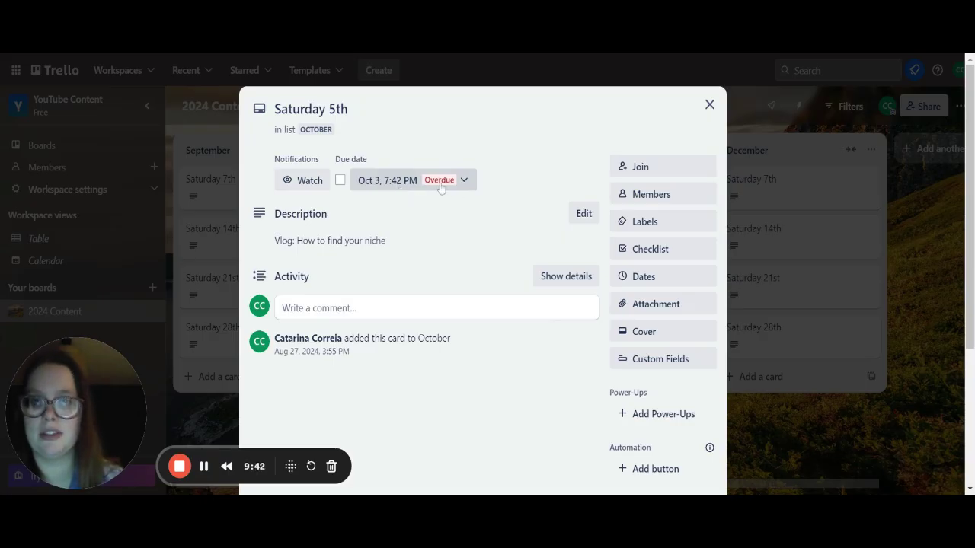
pyautogui.click(341, 181)
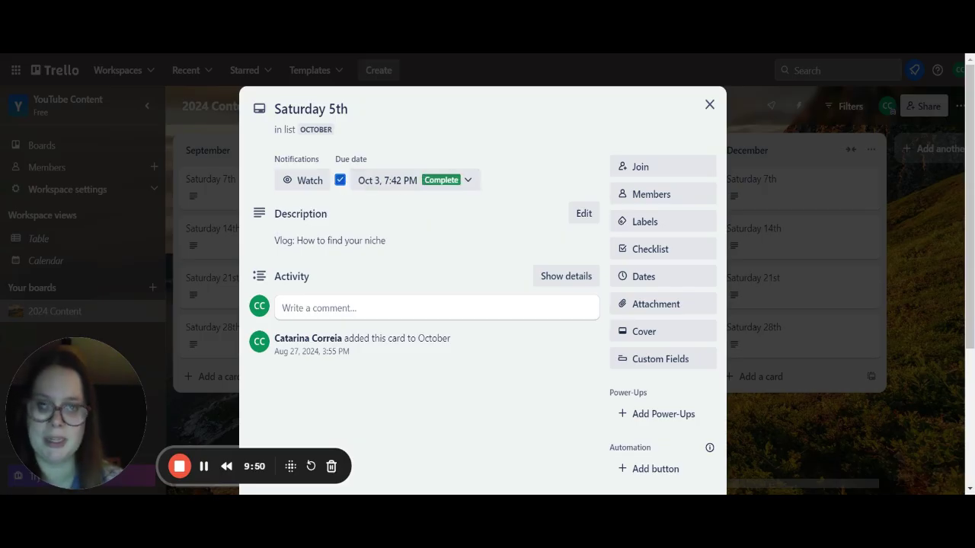
pyautogui.click(341, 180)
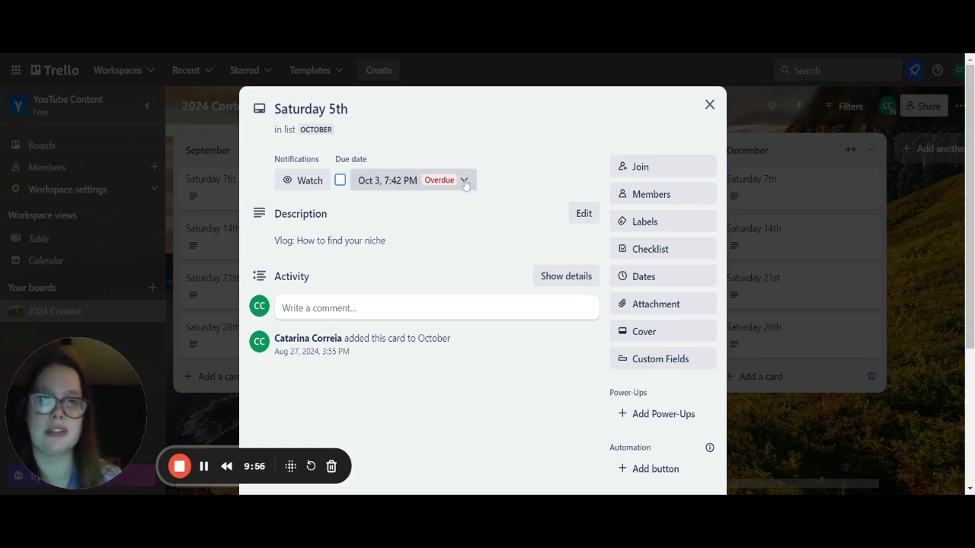
# Set the due date of the Saturday 5th card to 10/21/2024 and save it.
pyautogui.click(383, 185)
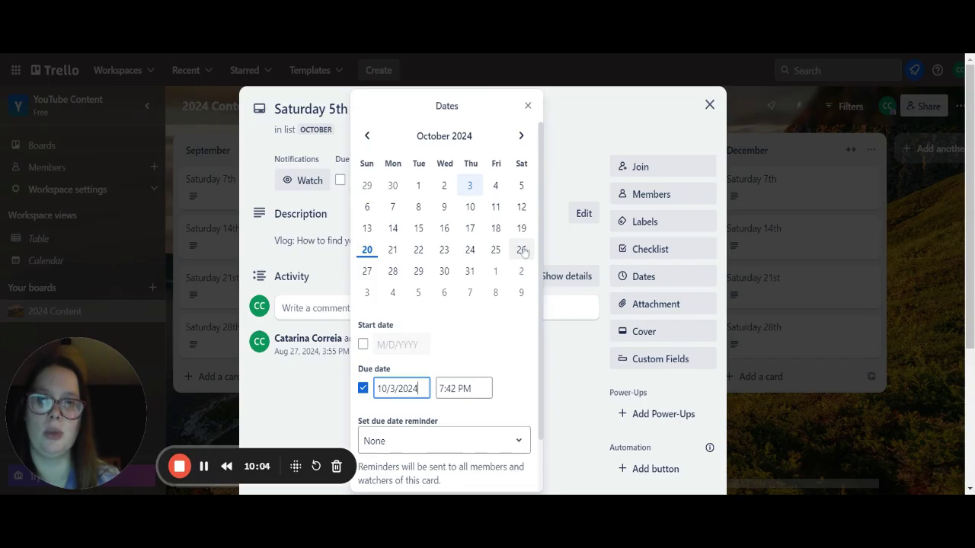
pyautogui.click(392, 254)
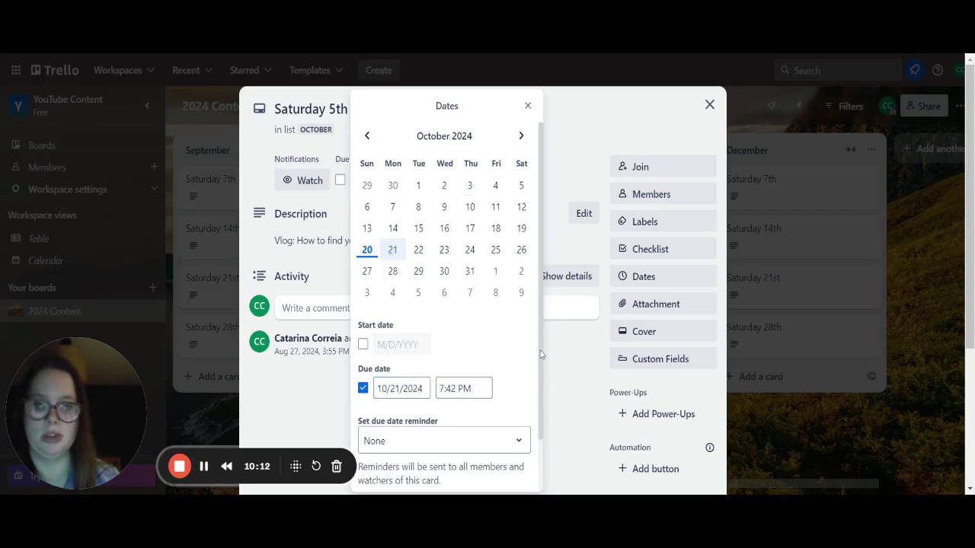
pyautogui.scroll(-2, 537, 358)
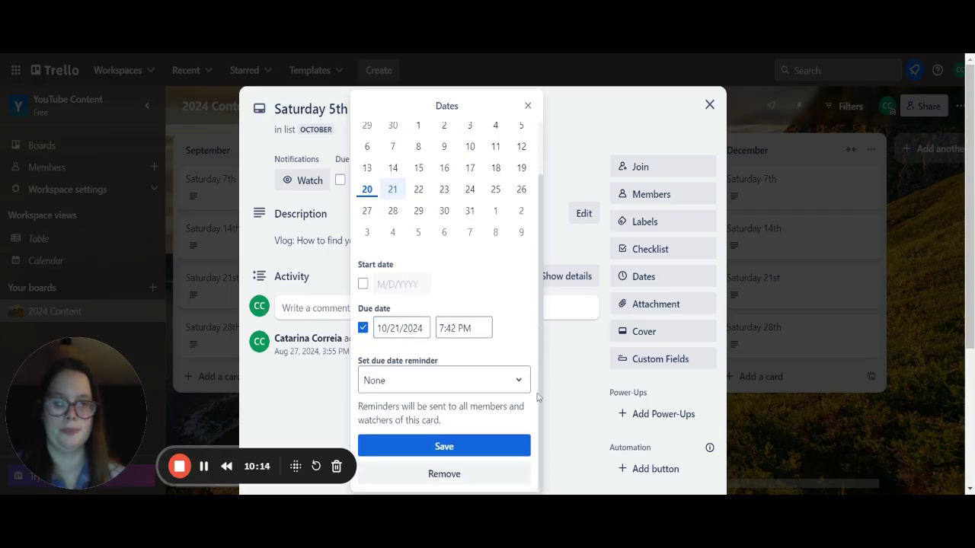
pyautogui.click(448, 445)
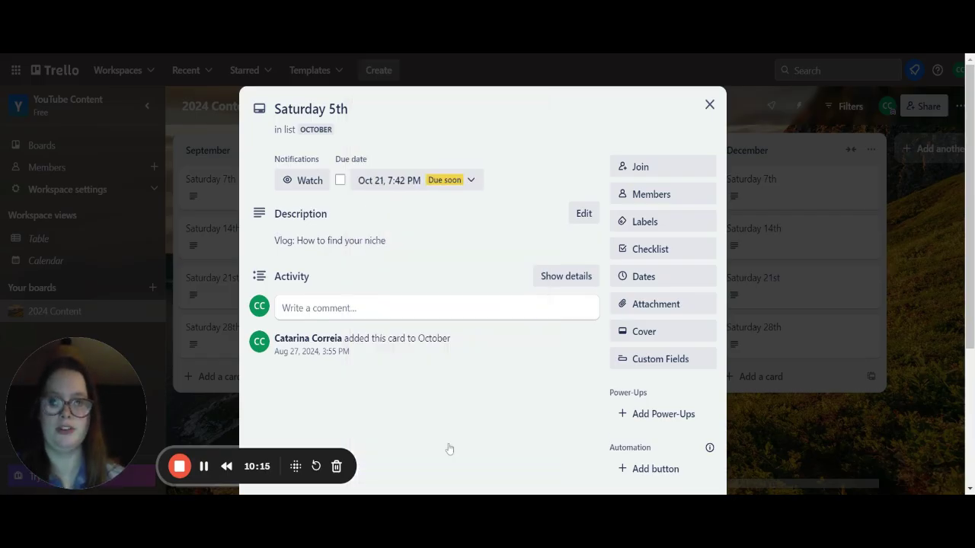
# Set the due date of the Saturday 5th card to 10/25/2024 and save it.
pyautogui.click(467, 182)
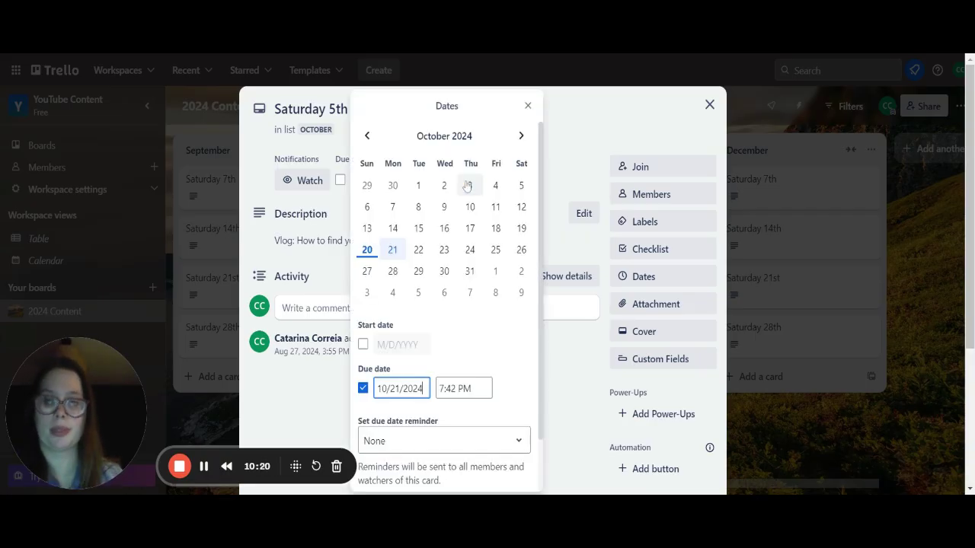
pyautogui.click(518, 253)
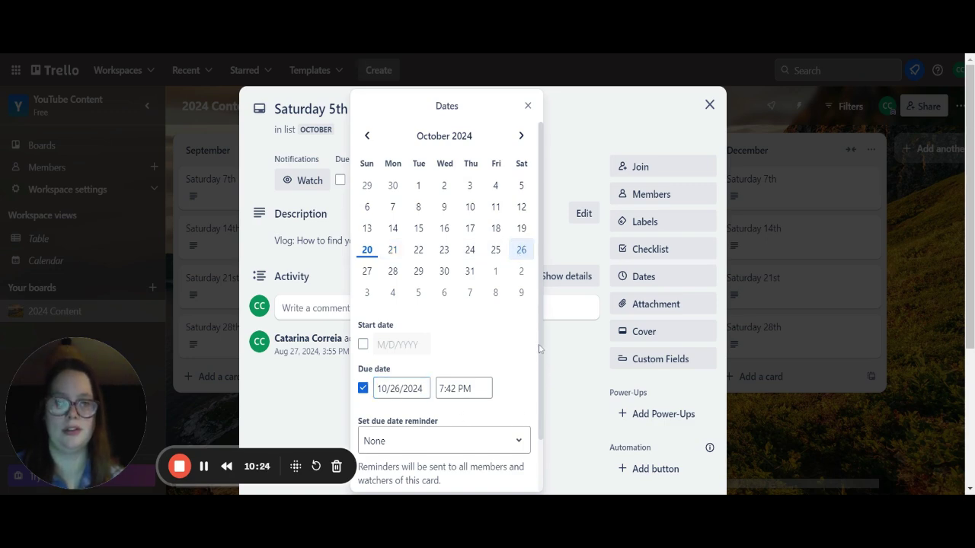
pyautogui.scroll(-2, 539, 348)
pyautogui.click(495, 190)
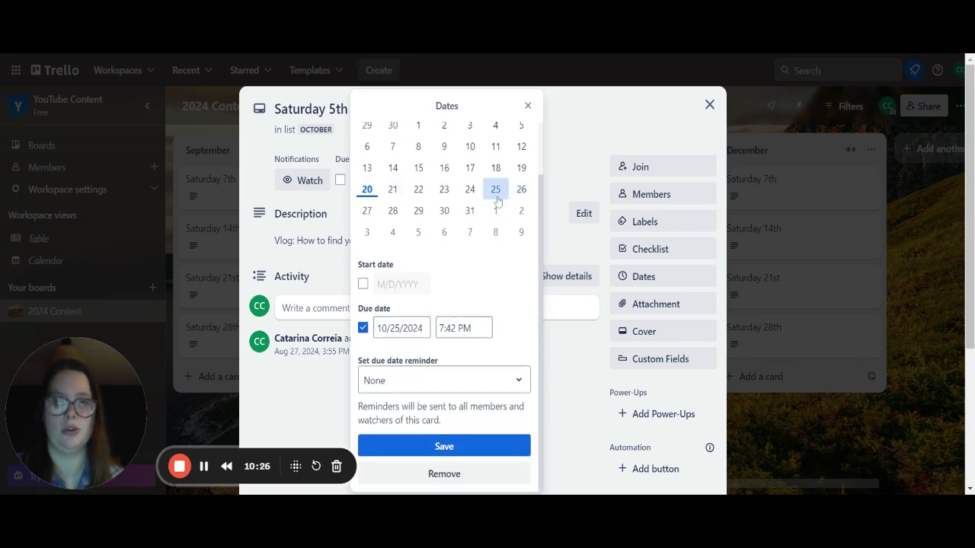
pyautogui.click(412, 448)
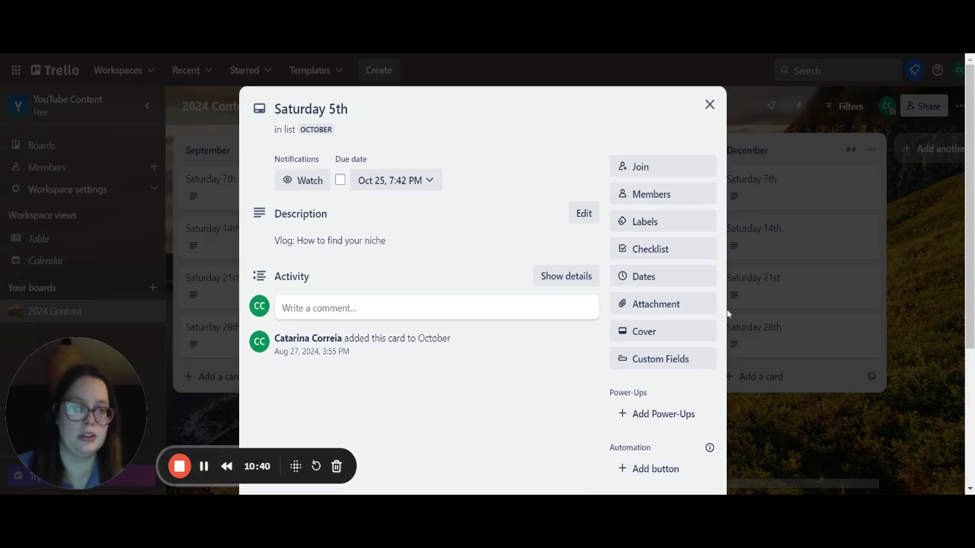
# Archive the Saturday 5th card from the October list.
pyautogui.scroll(-2, 968, 228)
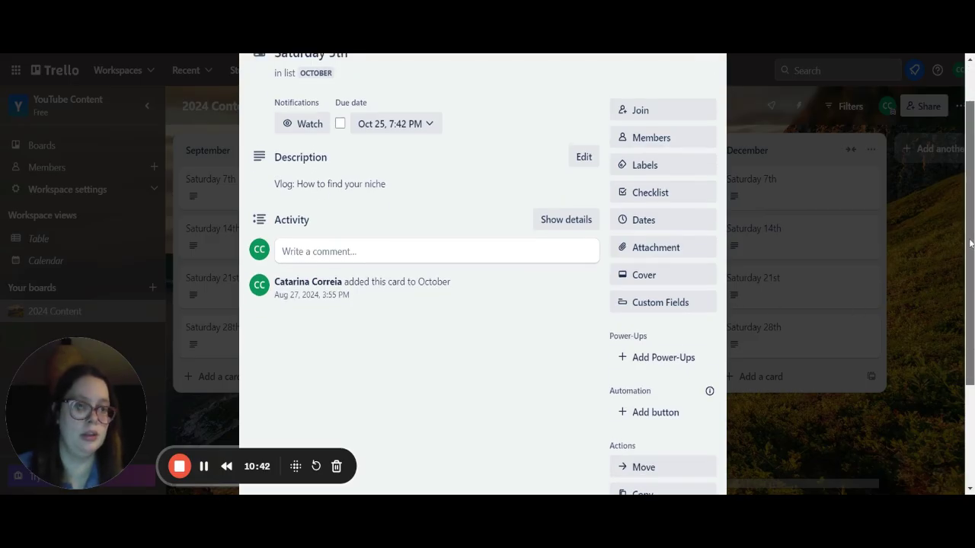
pyautogui.scroll(-2, 932, 324)
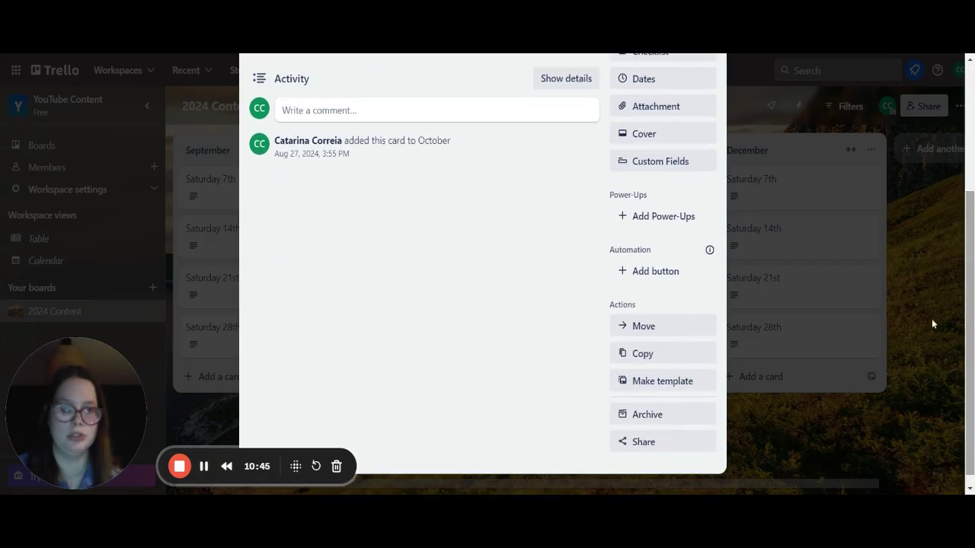
pyautogui.click(653, 414)
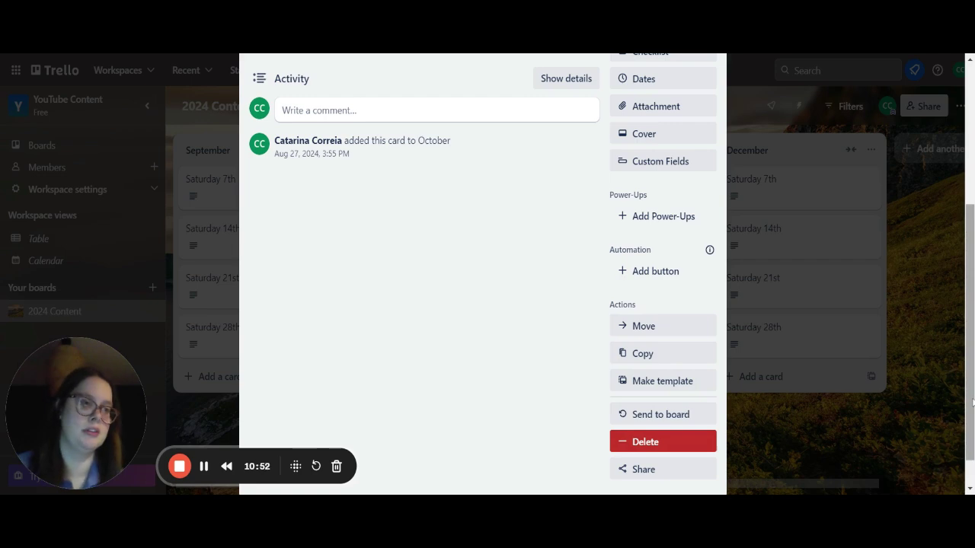
# View the delete confirmation of the archived Saturday 5th card, dismiss it without deleting, and close the card.
pyautogui.moveTo(971, 387); pyautogui.dragTo(972, 253)
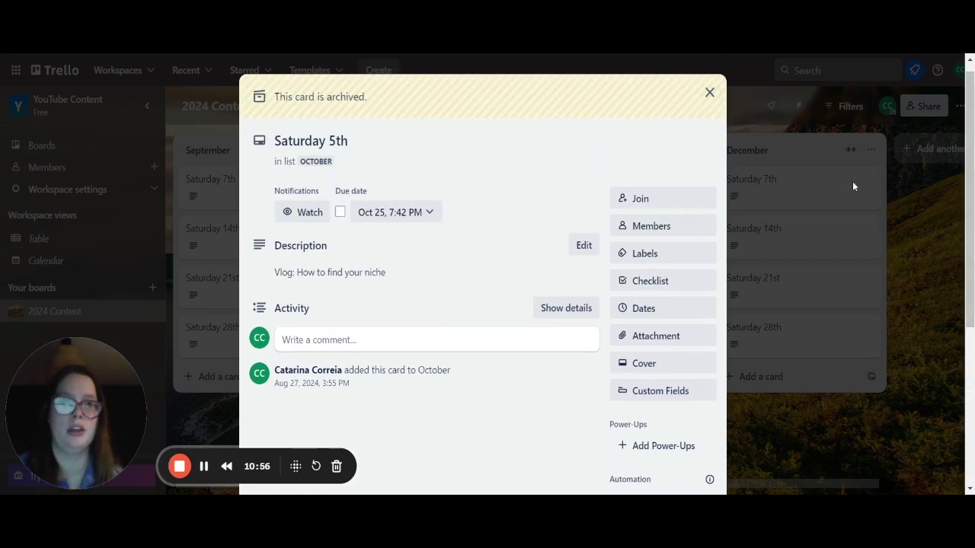
pyautogui.moveTo(970, 251); pyautogui.dragTo(969, 410)
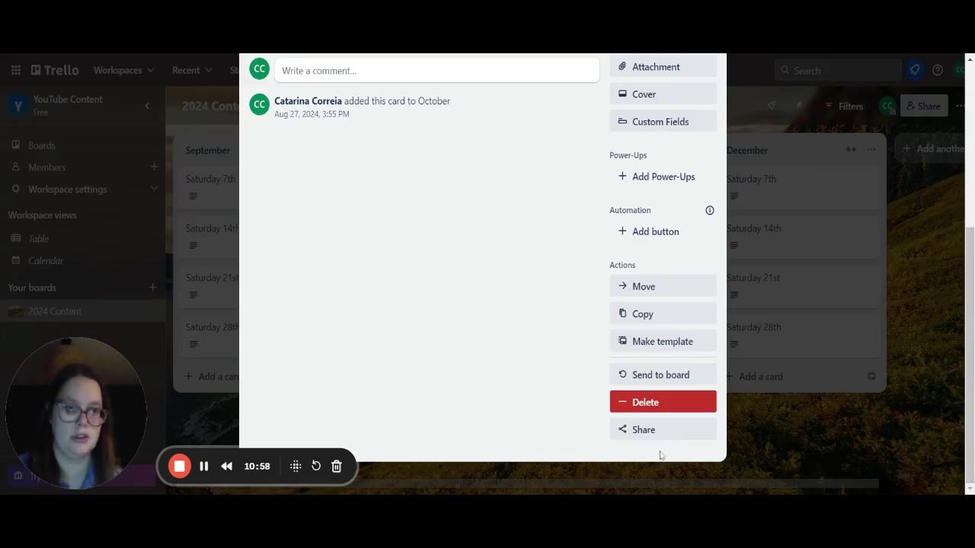
pyautogui.click(628, 410)
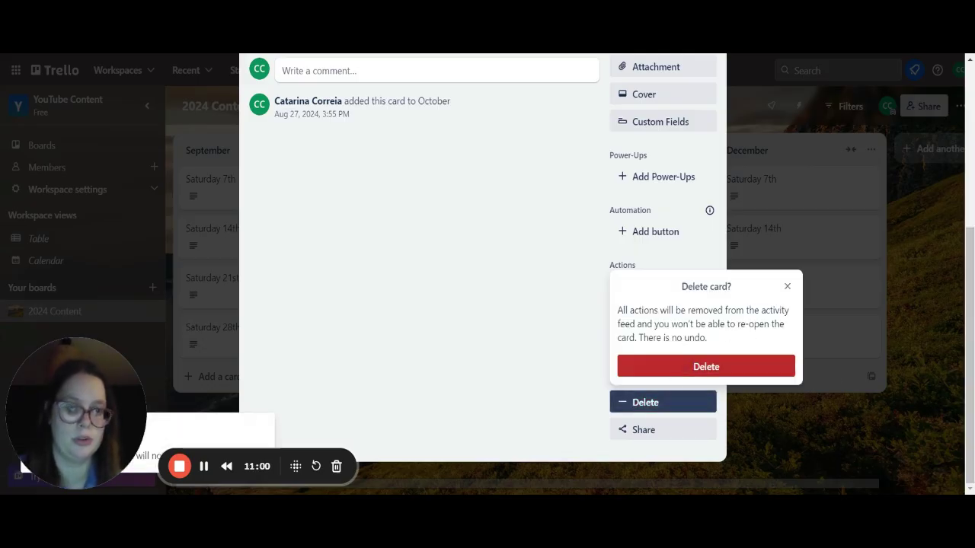
pyautogui.click(788, 287)
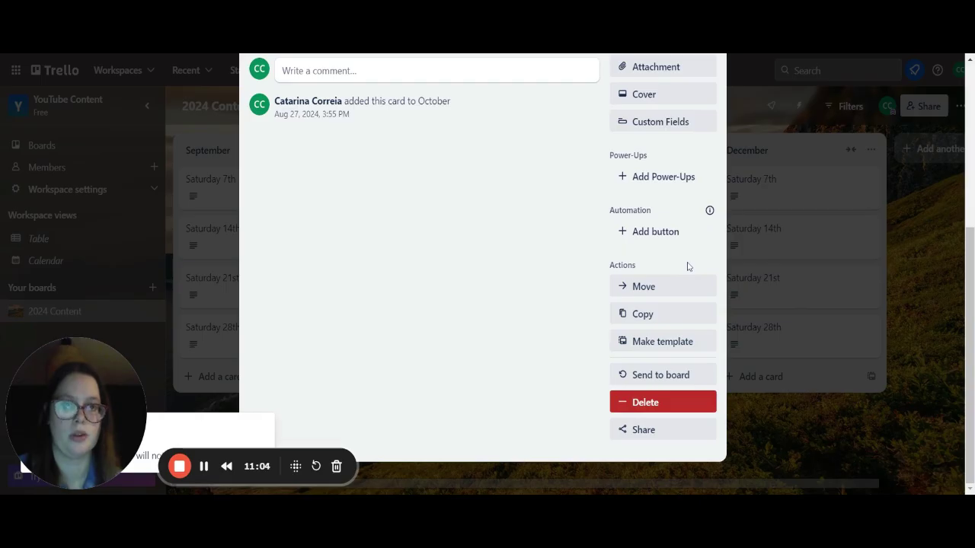
pyautogui.moveTo(973, 288); pyautogui.dragTo(961, 122)
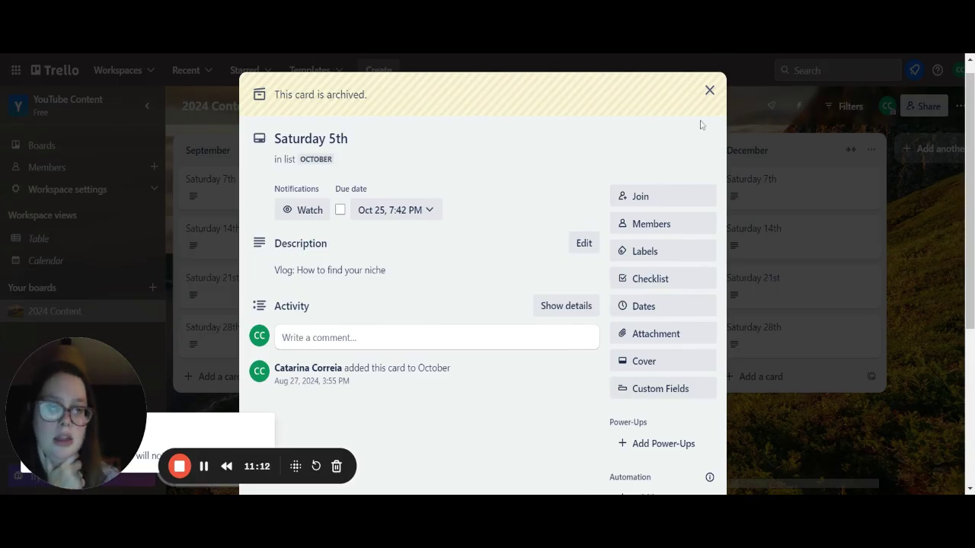
pyautogui.click(709, 92)
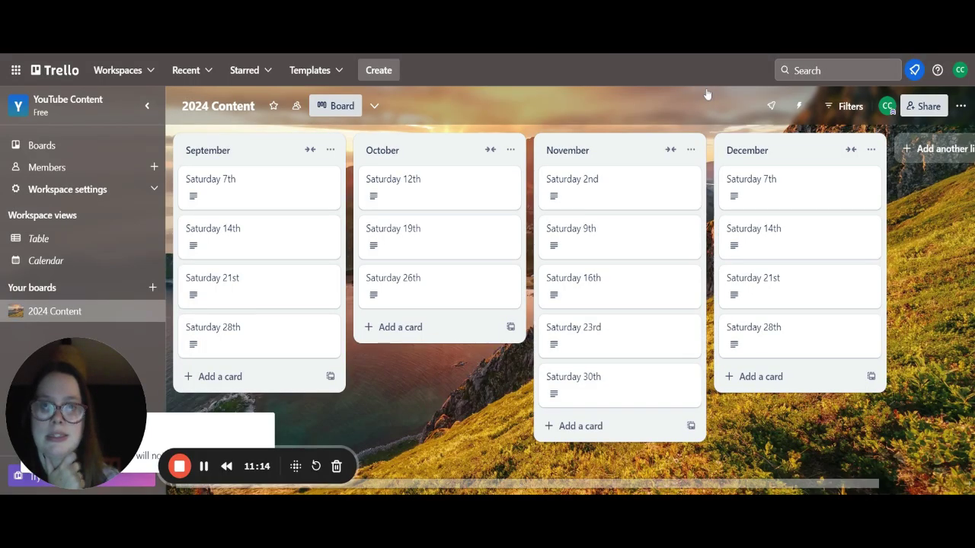
# Try to add a card titled "Saturday 5th" to the October list and move it above the Saturday 12th card.
pyautogui.click(403, 328)
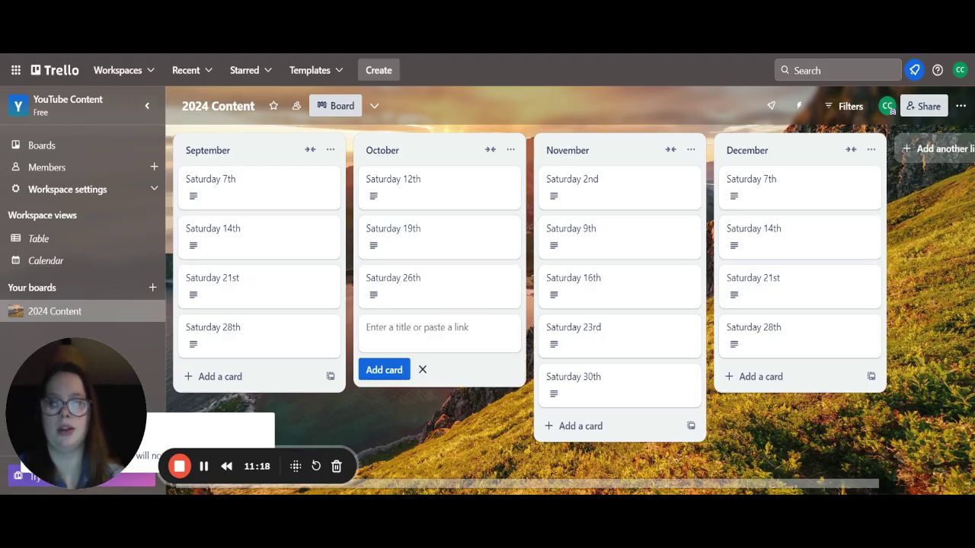
pyautogui.write('S')
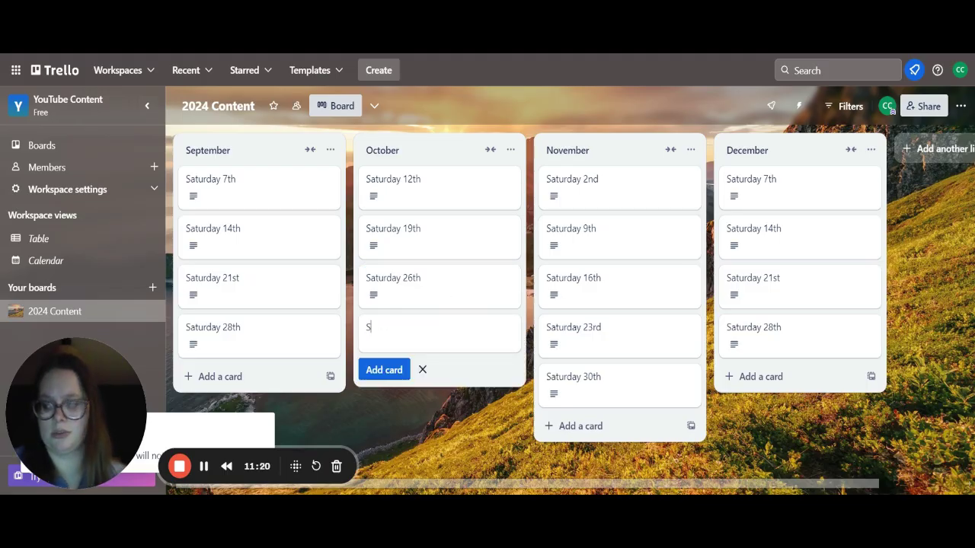
pyautogui.write('aturday')
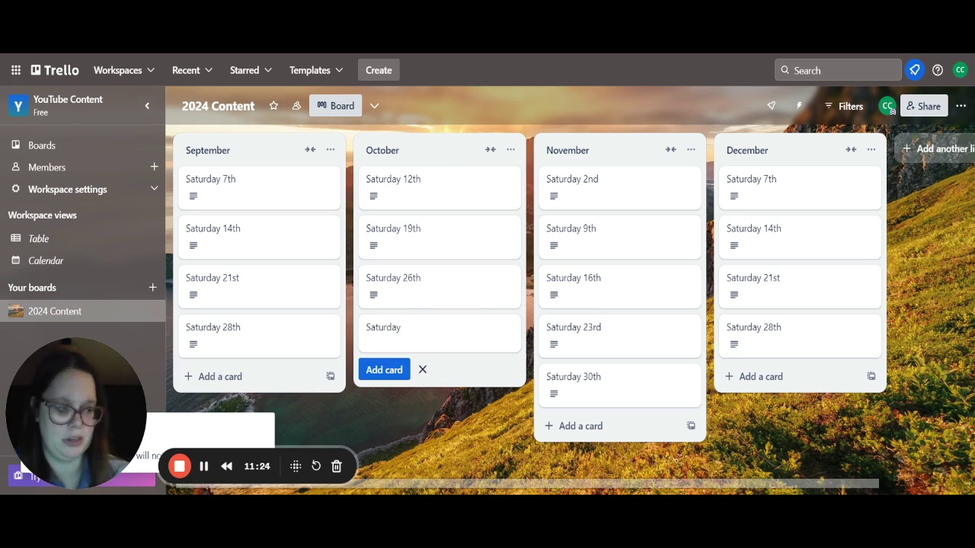
pyautogui.write(' 5th')
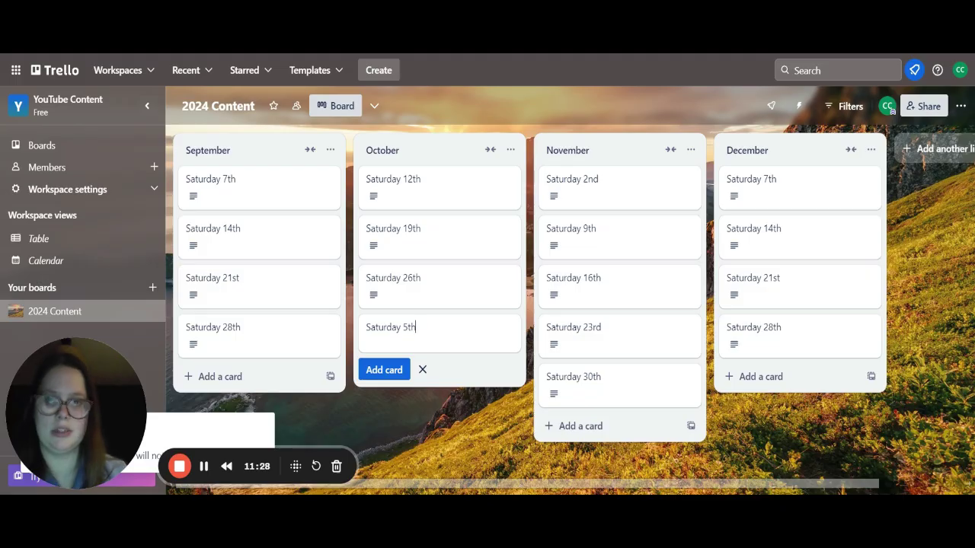
pyautogui.click(386, 378)
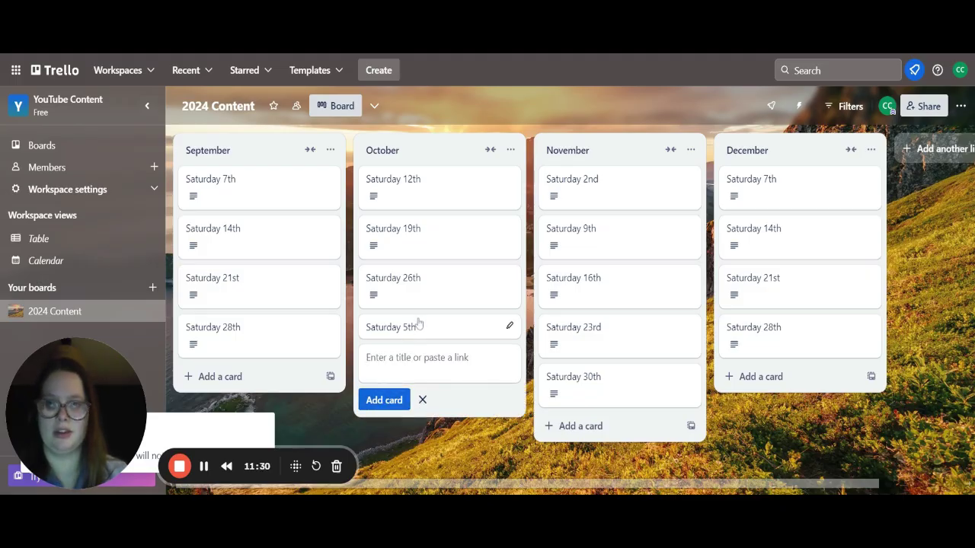
pyautogui.moveTo(414, 323); pyautogui.dragTo(414, 191)
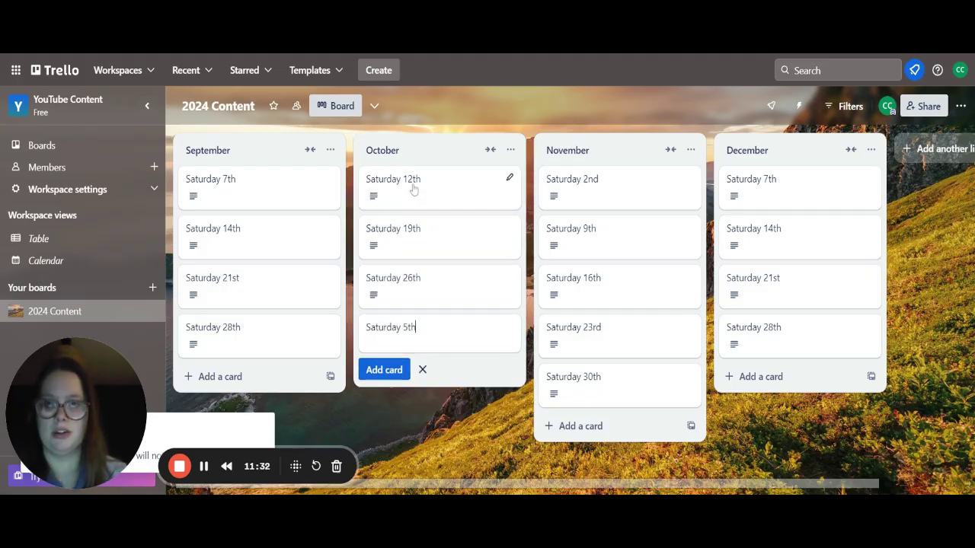
pyautogui.click(422, 370)
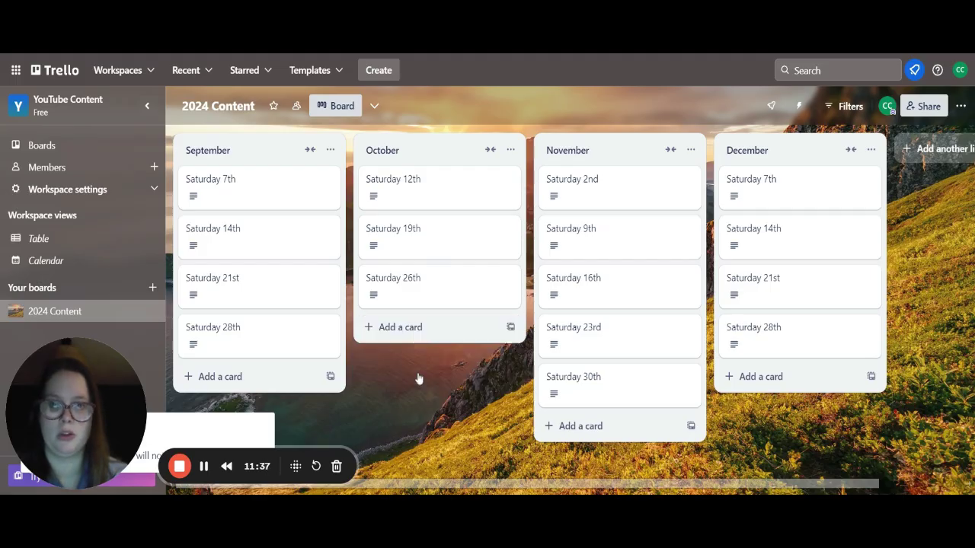
# Add a card titled "Saturday 5th" to the October list and move it above the Saturday 12th card.
pyautogui.click(406, 328)
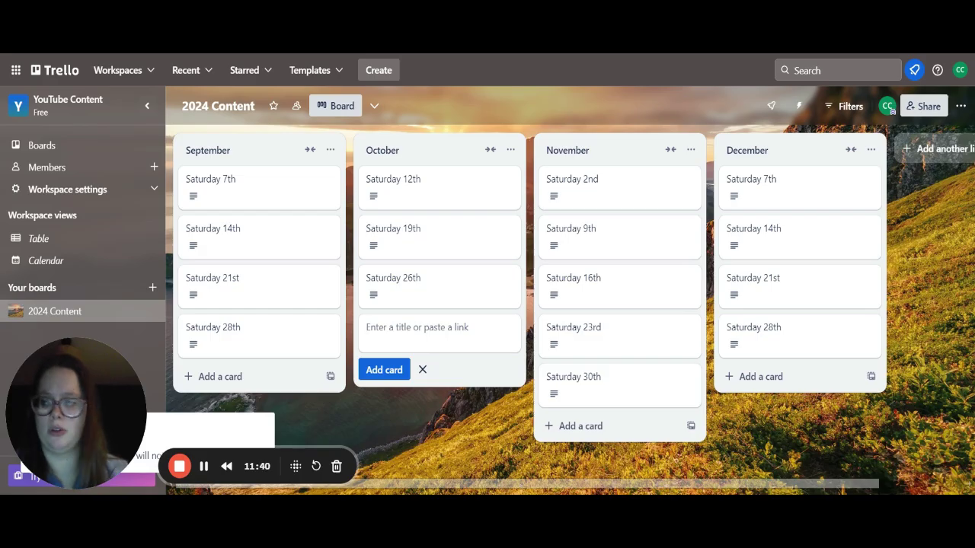
pyautogui.write('Satu')
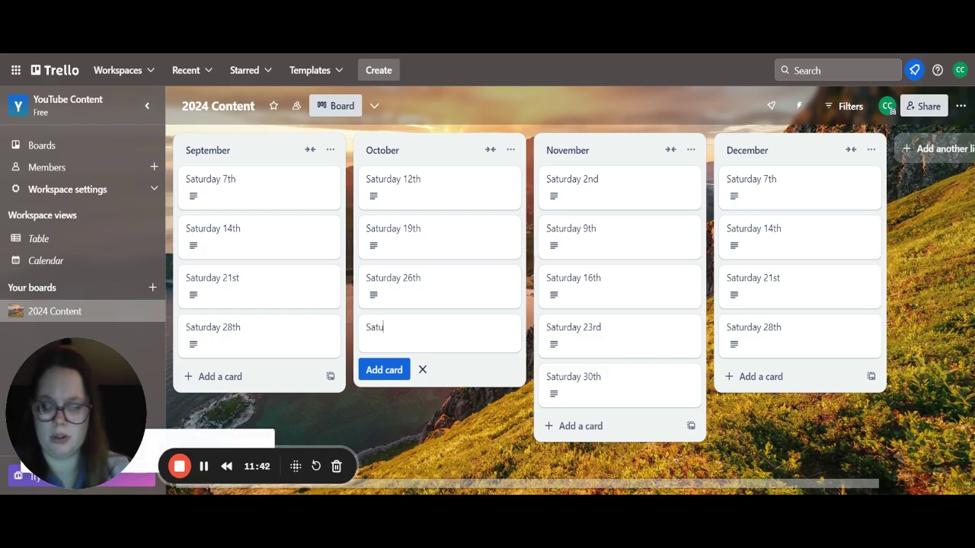
pyautogui.write('rday 5th')
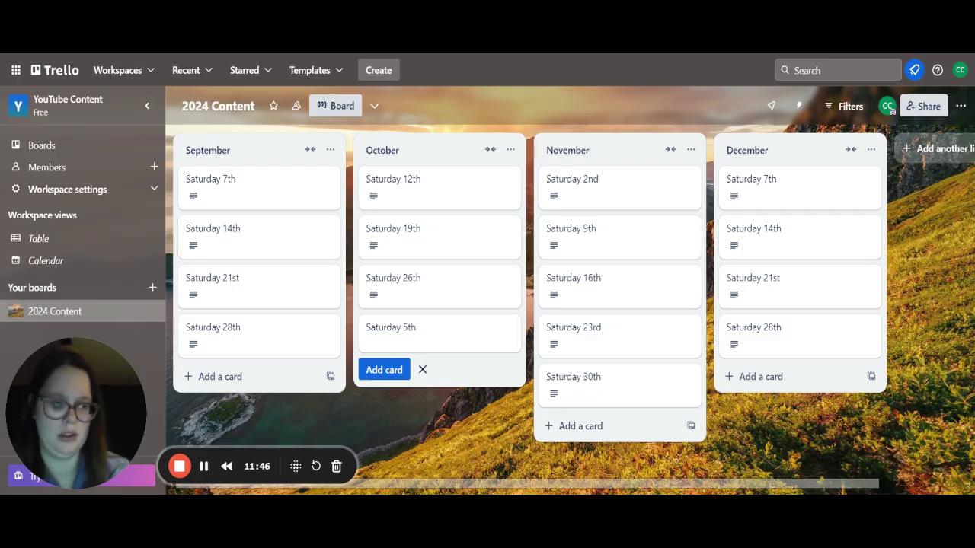
pyautogui.press('Return')
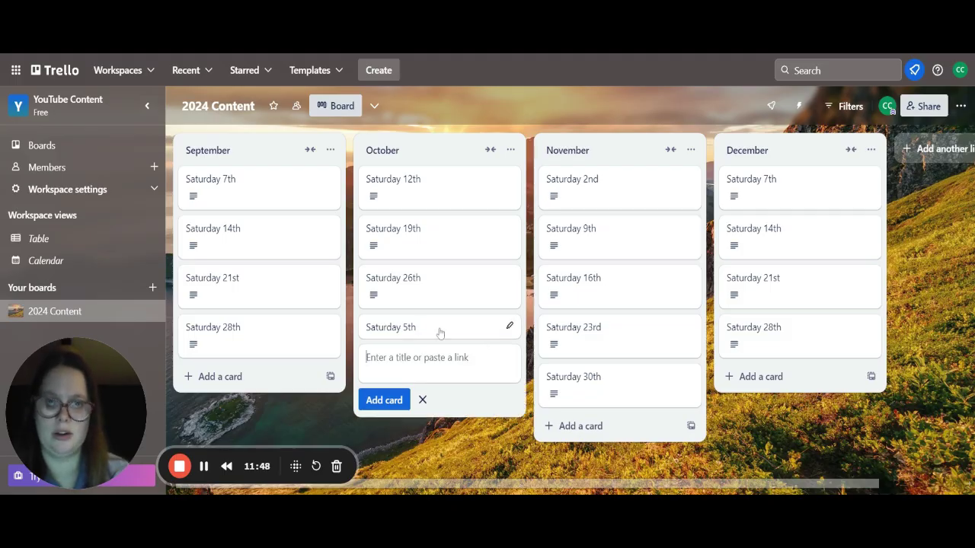
pyautogui.moveTo(440, 333); pyautogui.dragTo(453, 316)
pyautogui.moveTo(593, 222); pyautogui.dragTo(431, 179)
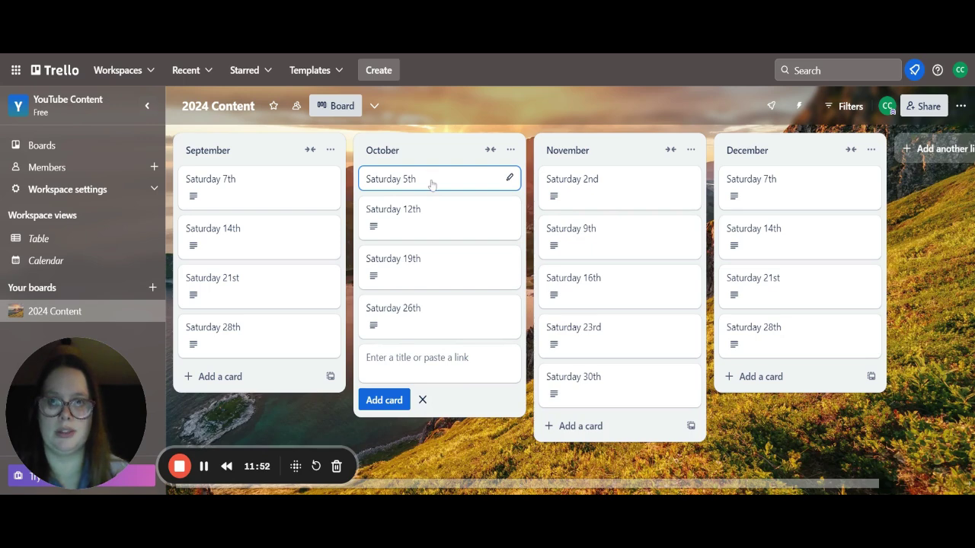
# Try to save the description "How to find your niche" on October's Saturday 5th card, and close the card.
pyautogui.click(476, 179)
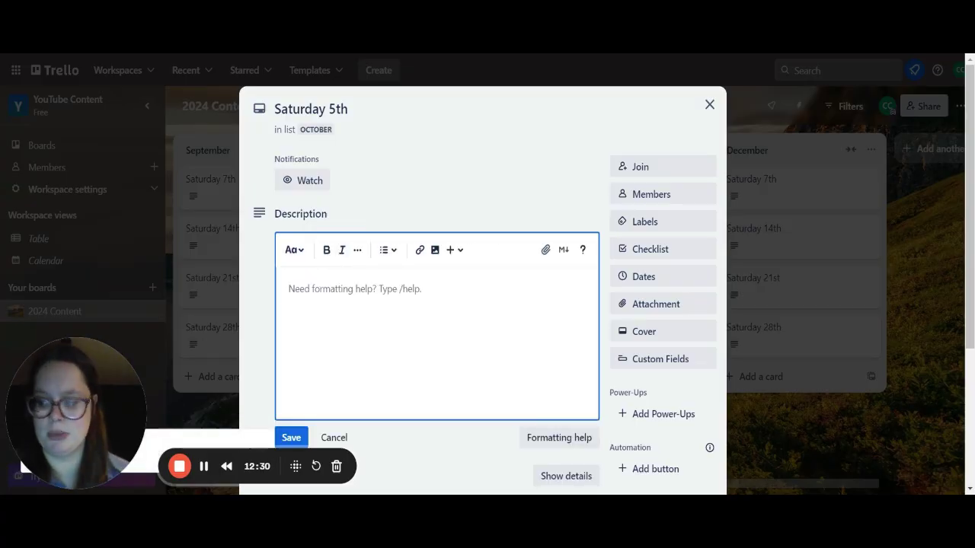
pyautogui.write('H')
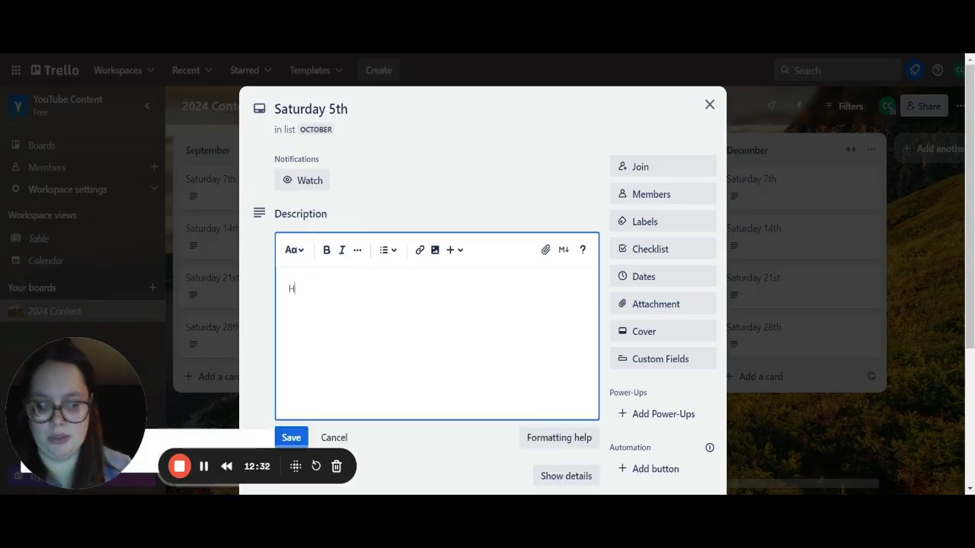
pyautogui.write('ow to f')
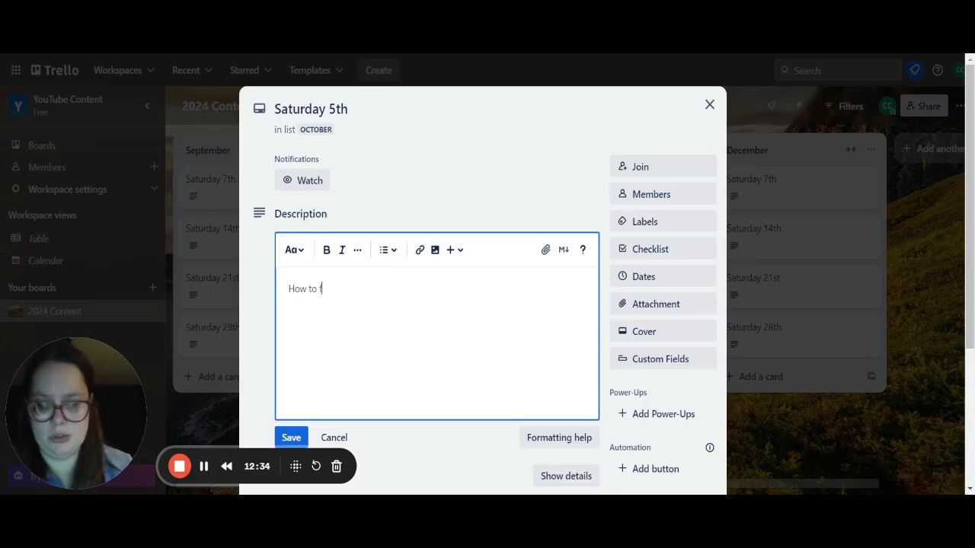
pyautogui.write('ind you')
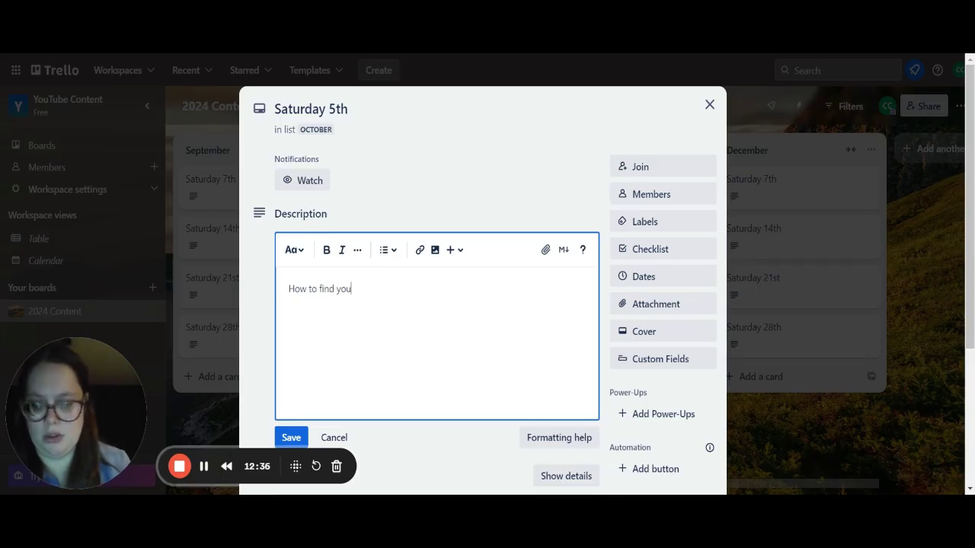
pyautogui.write('r niche')
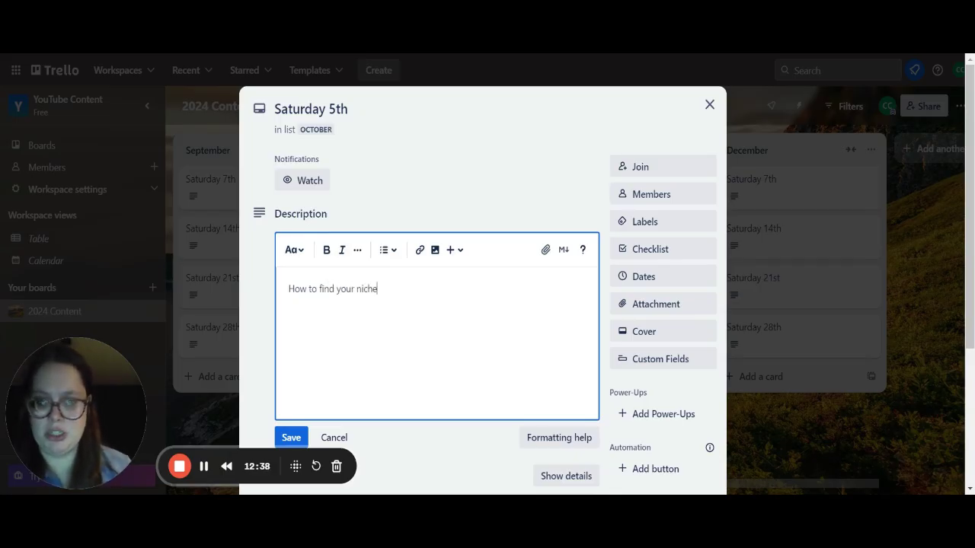
pyautogui.click(286, 434)
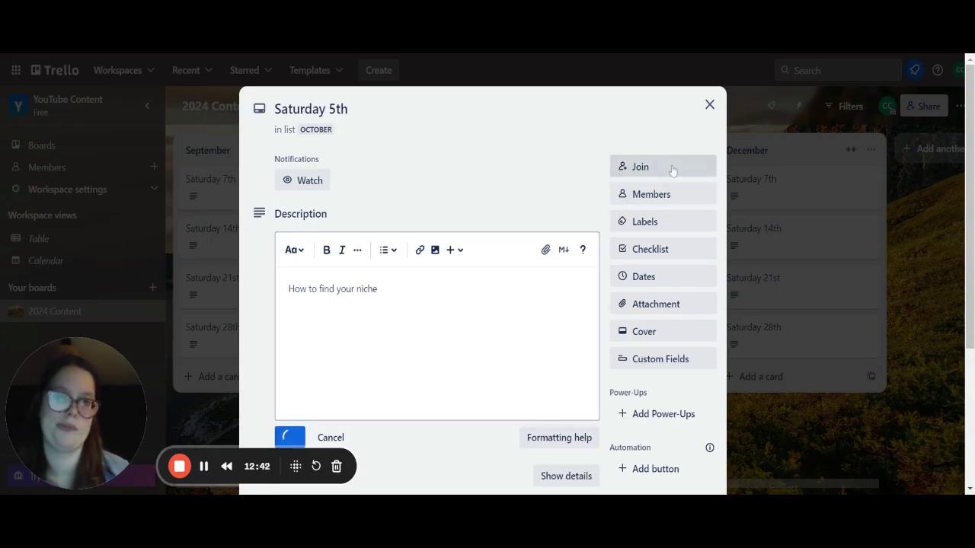
pyautogui.scroll(-5, 959, 246)
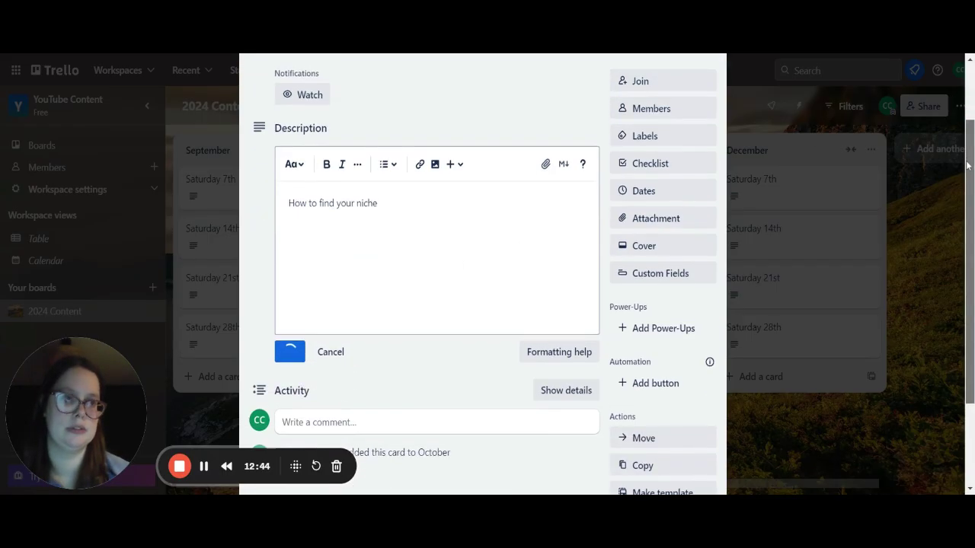
pyautogui.scroll(5, 959, 246)
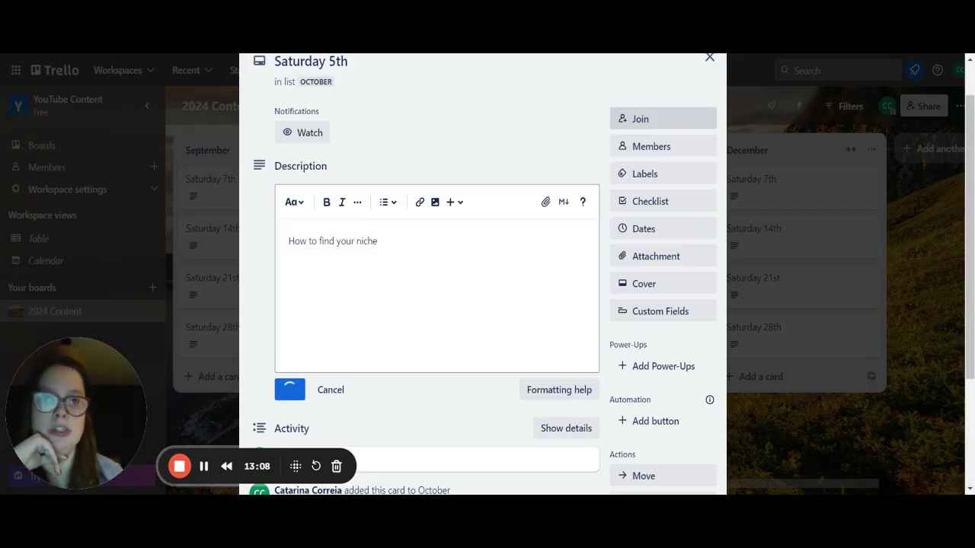
pyautogui.click(709, 58)
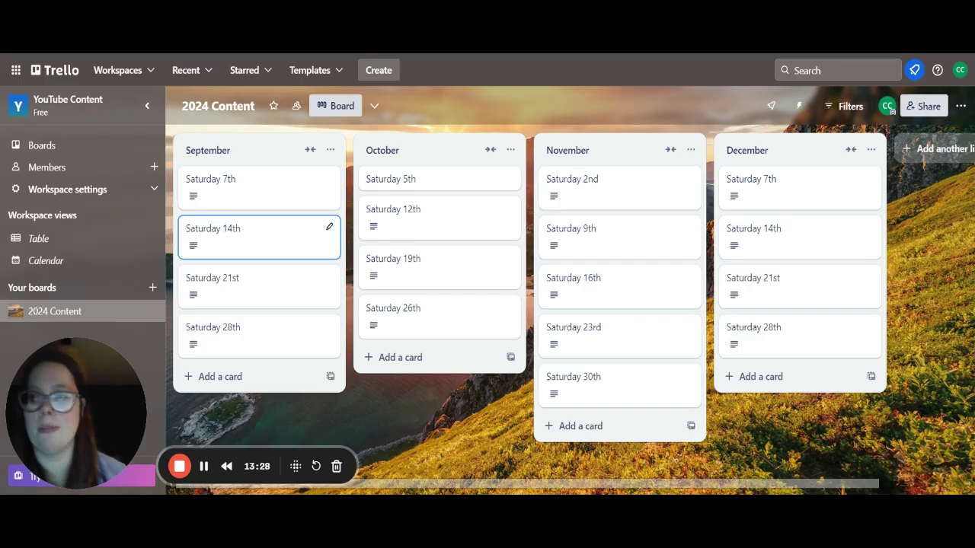
# Try to create a workspace named "To do lists" with the workspace type Other and no description.
pyautogui.click(73, 70)
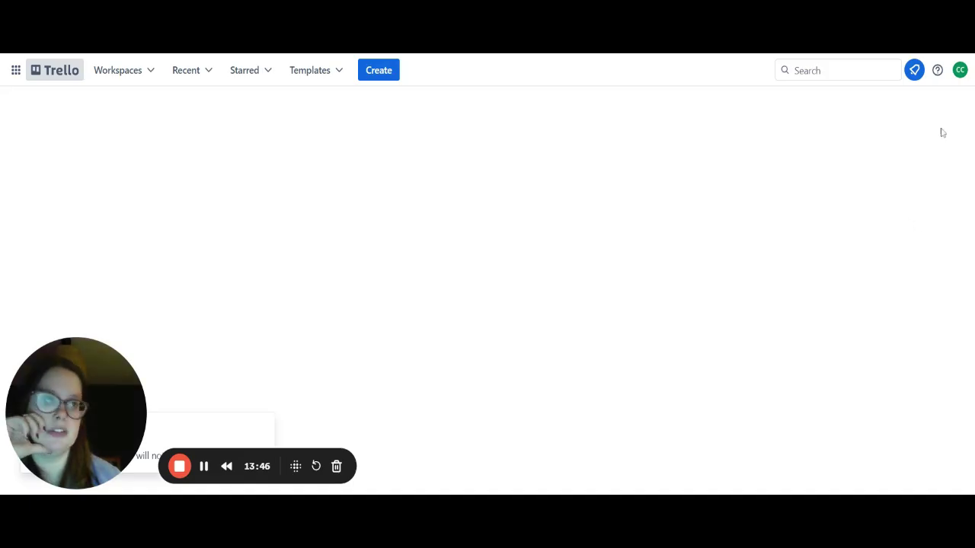
pyautogui.click(960, 71)
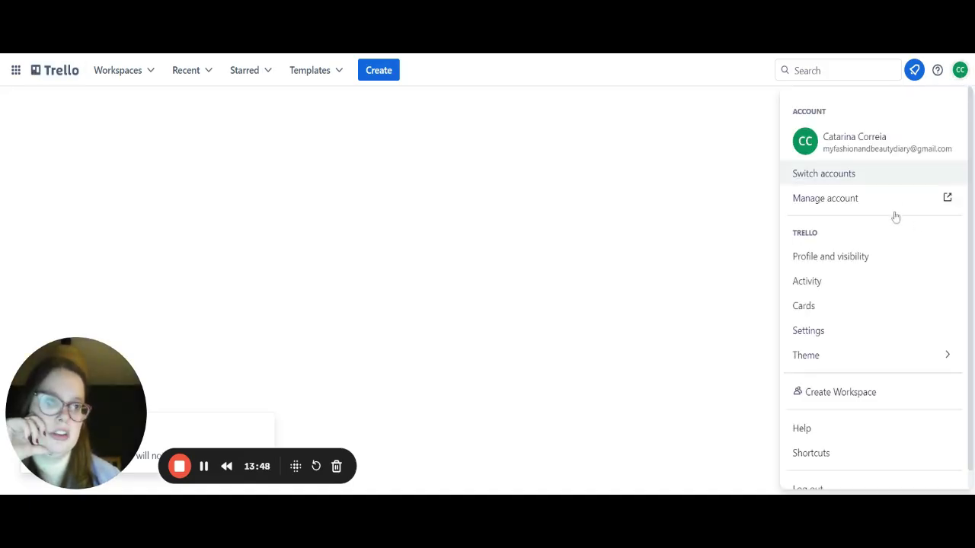
pyautogui.click(840, 394)
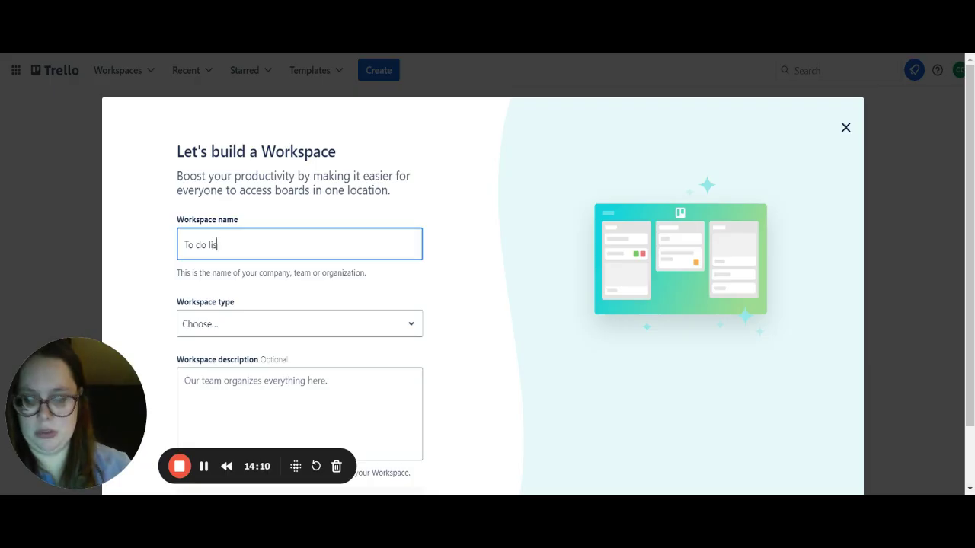
pyautogui.click(228, 326)
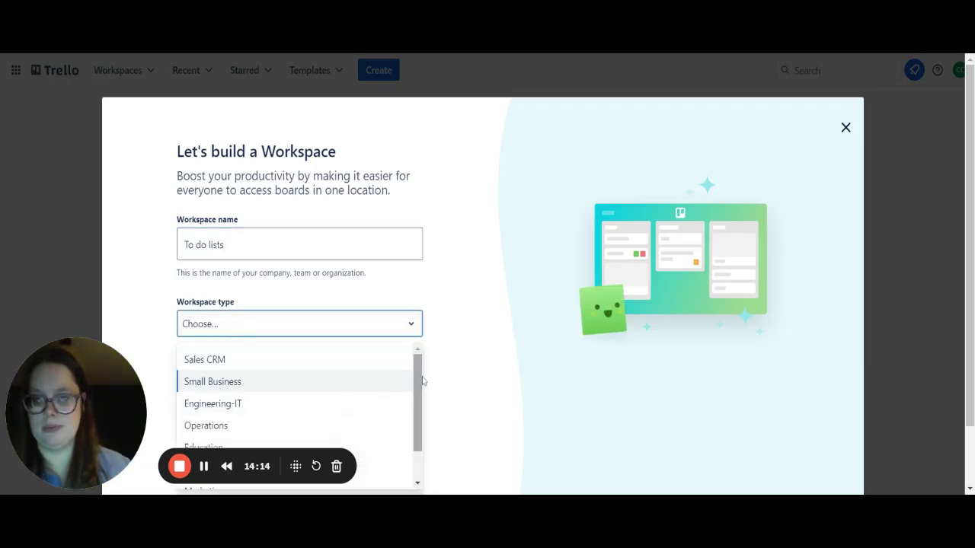
pyautogui.moveTo(419, 383); pyautogui.dragTo(410, 412)
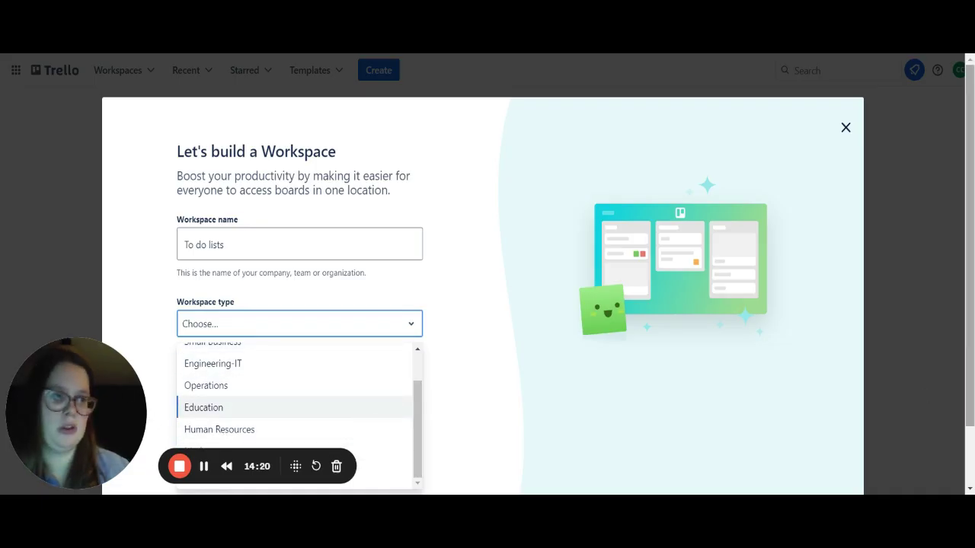
pyautogui.scroll(-2, 972, 318)
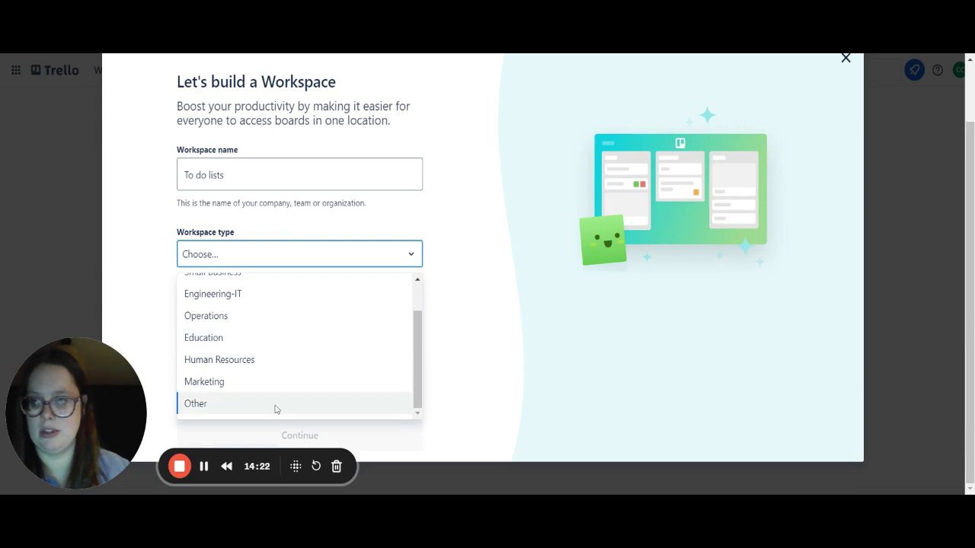
pyautogui.click(229, 412)
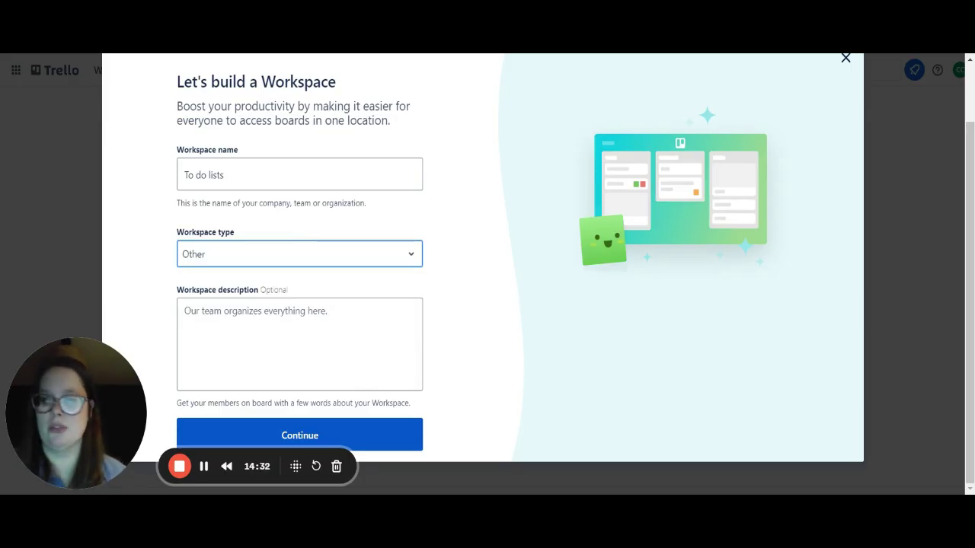
pyautogui.click(370, 440)
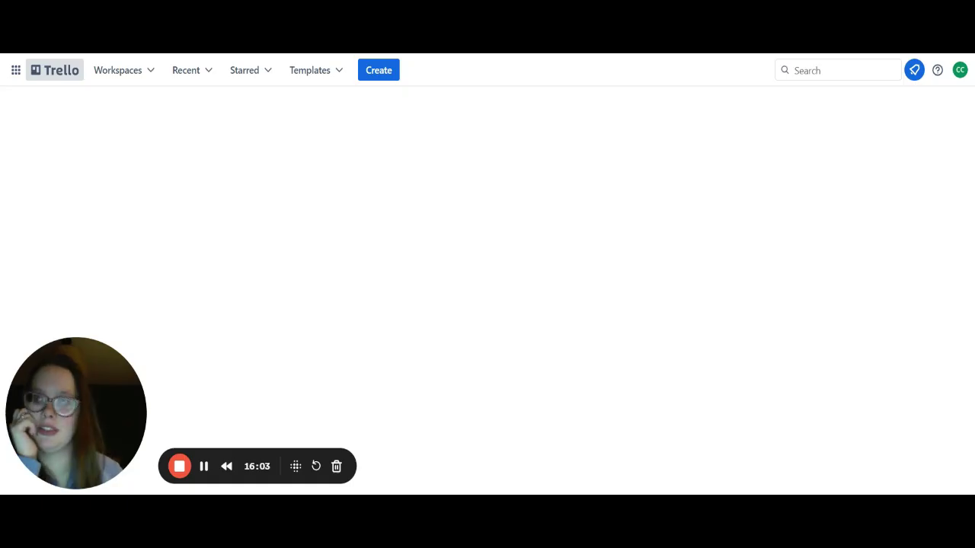
# Open the boards page of the YouTube Content workspace.
pyautogui.click(134, 79)
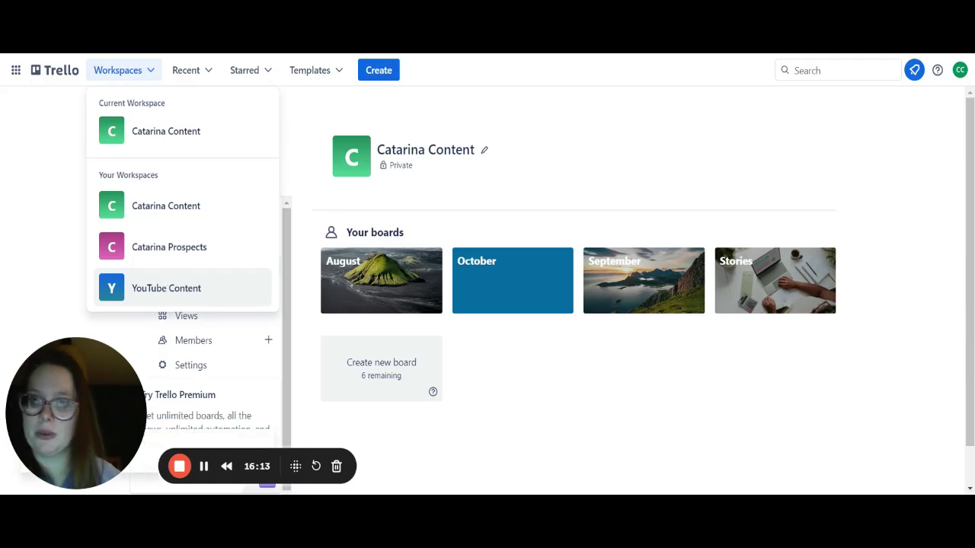
pyautogui.click(168, 289)
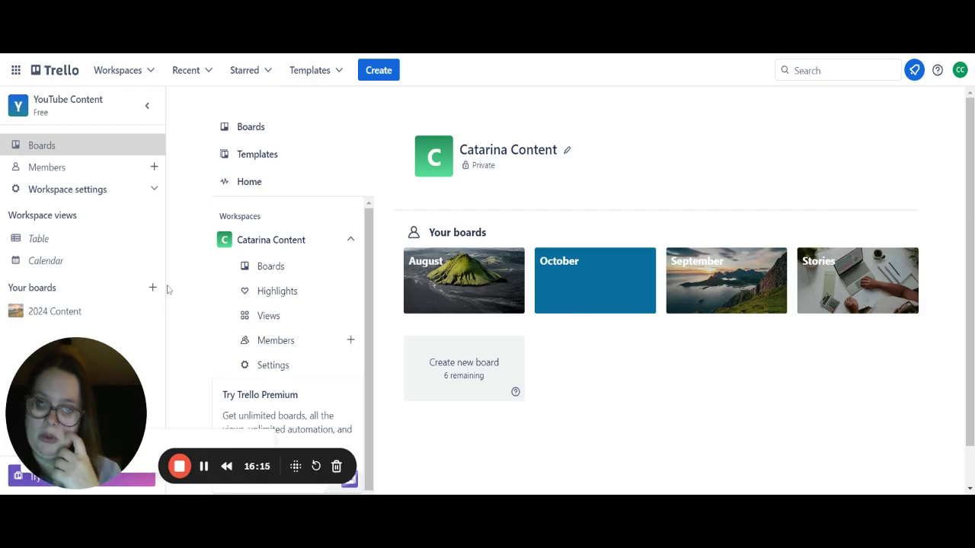
pyautogui.click(281, 274)
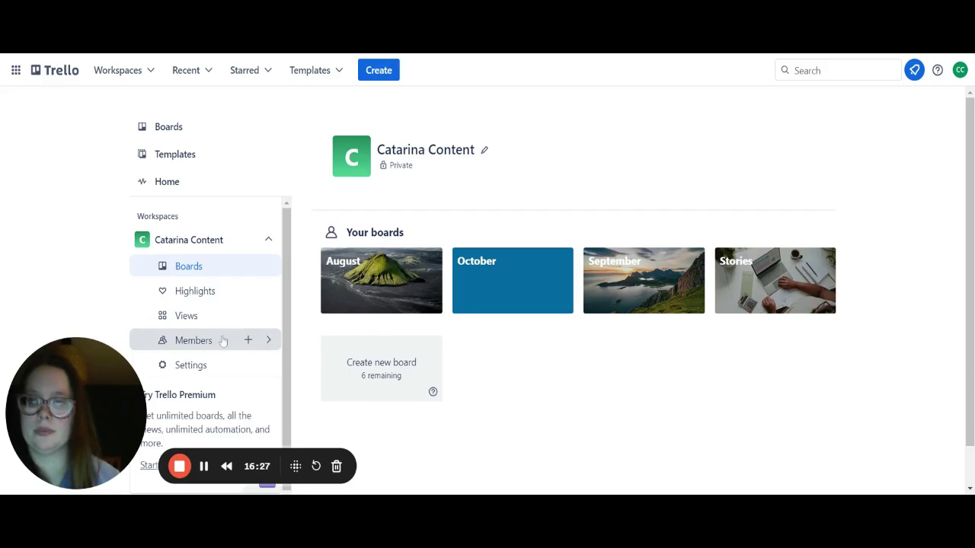
pyautogui.click(271, 241)
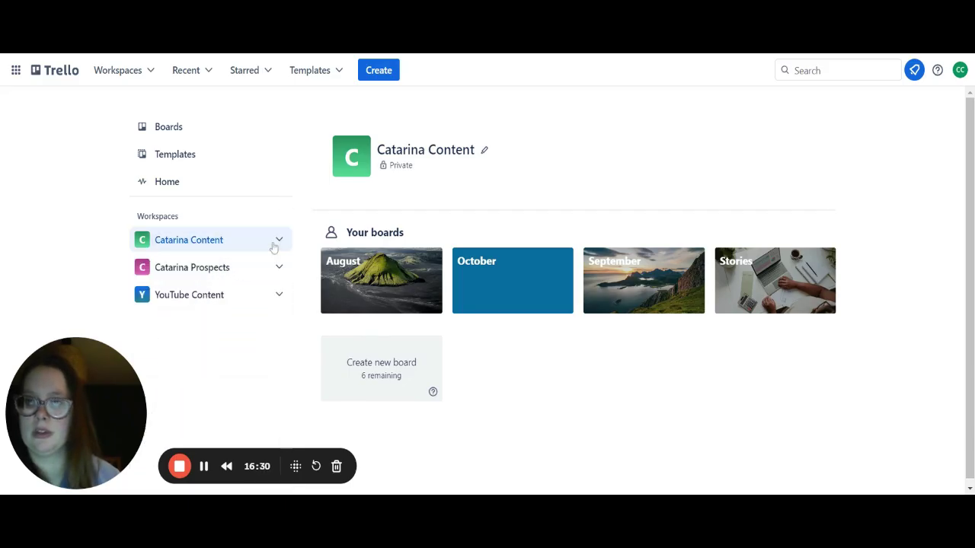
pyautogui.click(191, 303)
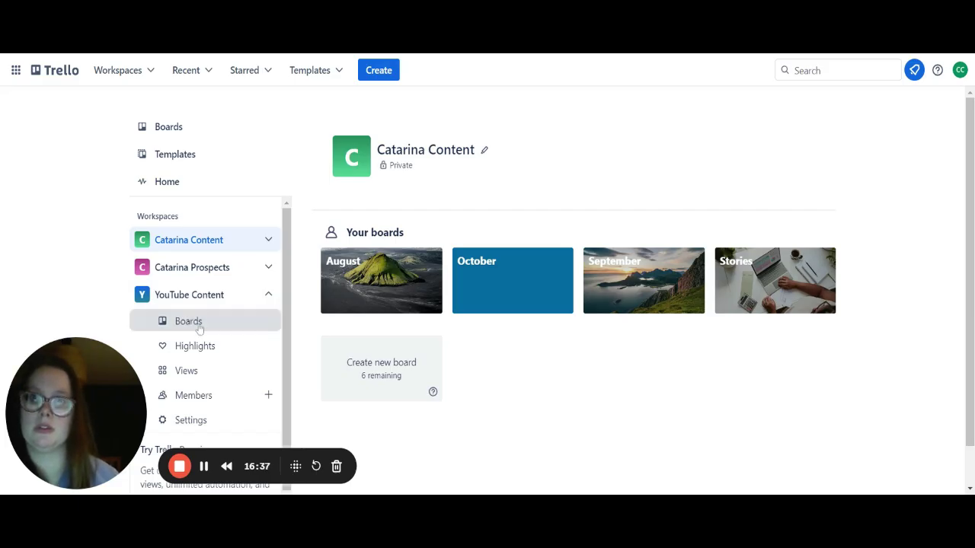
pyautogui.click(199, 329)
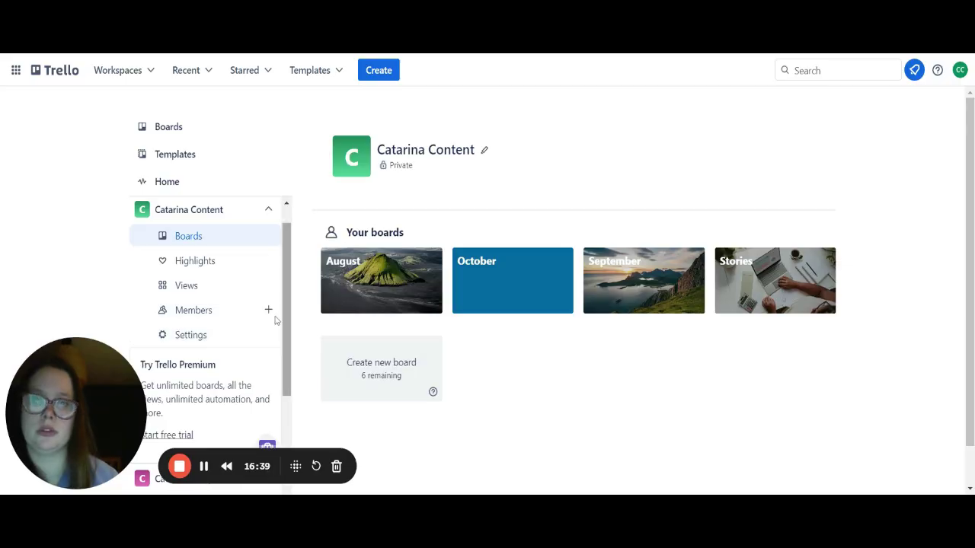
pyautogui.click(267, 210)
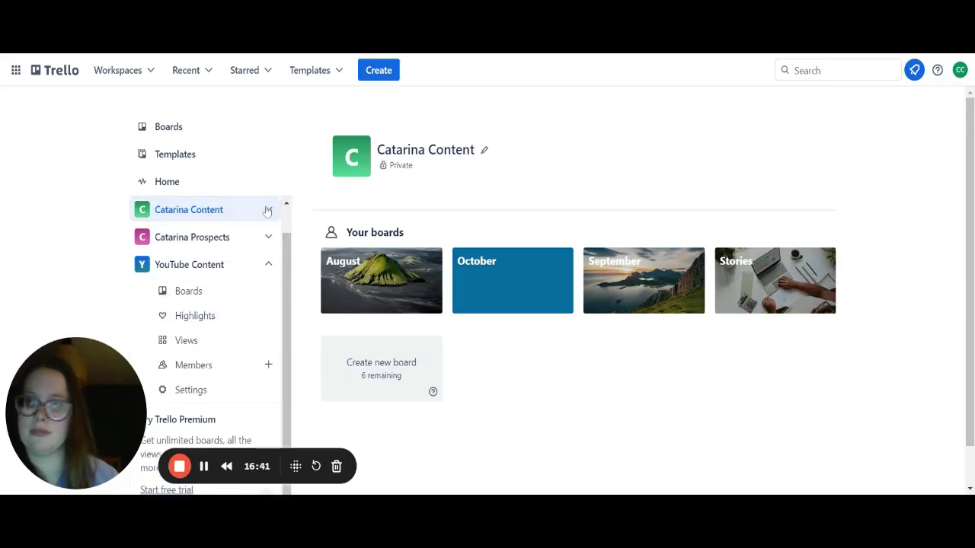
pyautogui.click(189, 297)
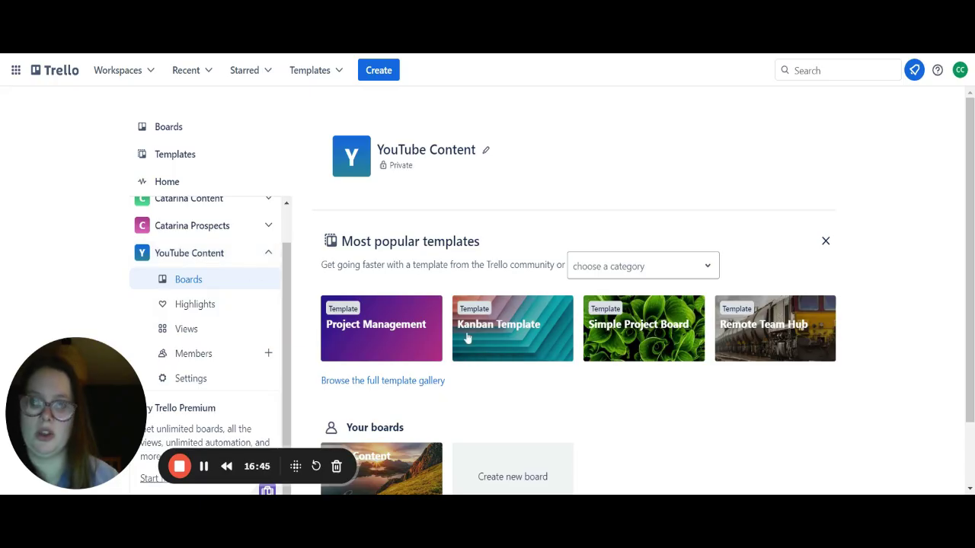
# Start a new board in the YouTube Content workspace and title it "2025 Content".
pyautogui.moveTo(969, 188); pyautogui.dragTo(971, 310)
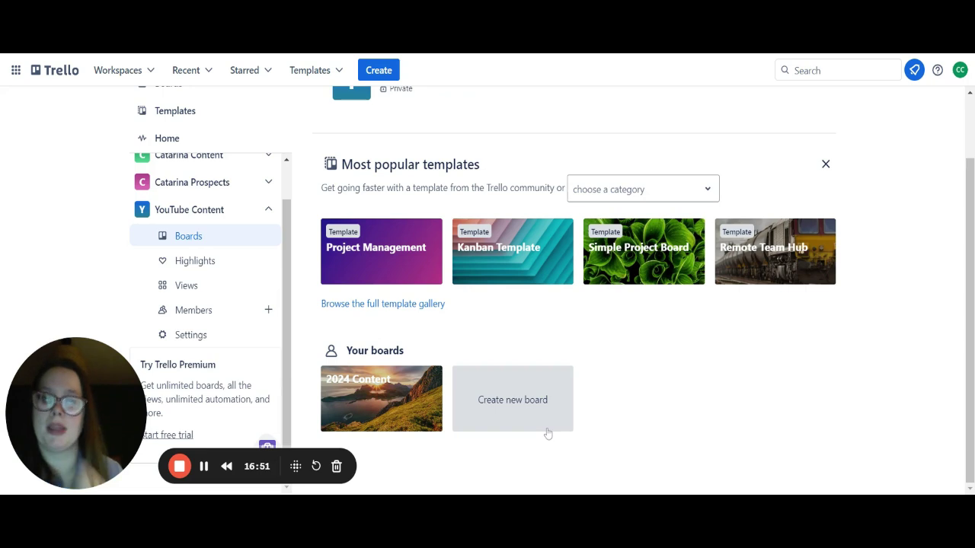
pyautogui.click(505, 404)
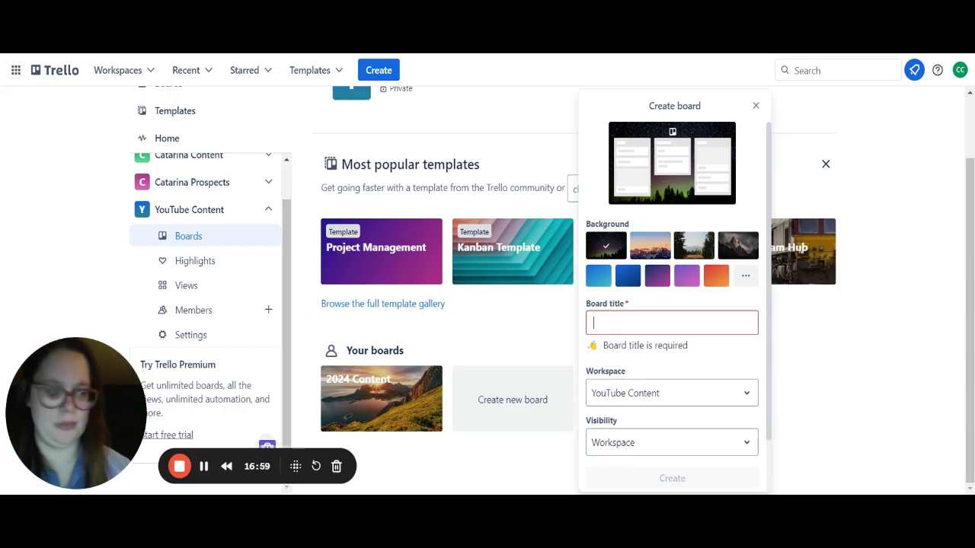
pyautogui.write('2025 Content')
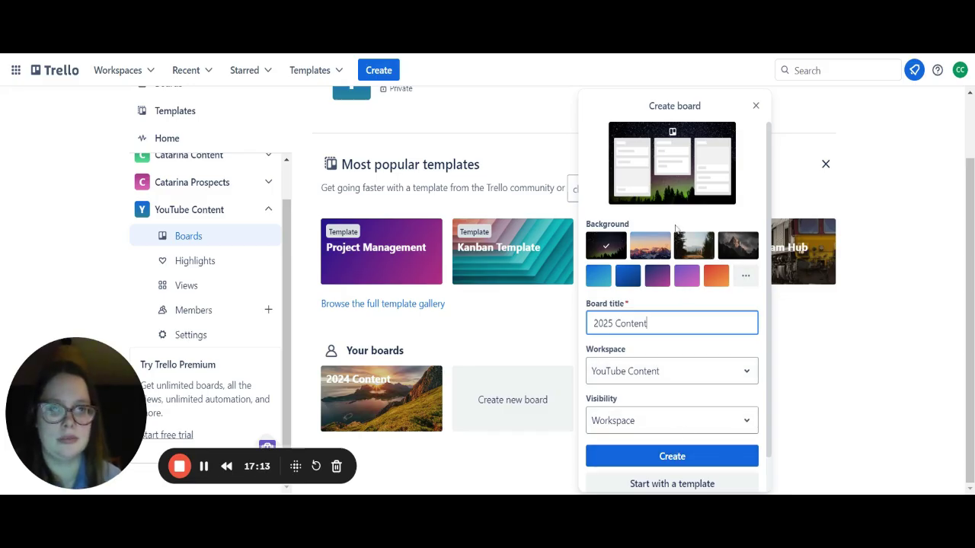
# Set the Unsplash photo of yellow flowers before a rocky mountain as the background and create the board with Workspace visibility.
pyautogui.click(746, 278)
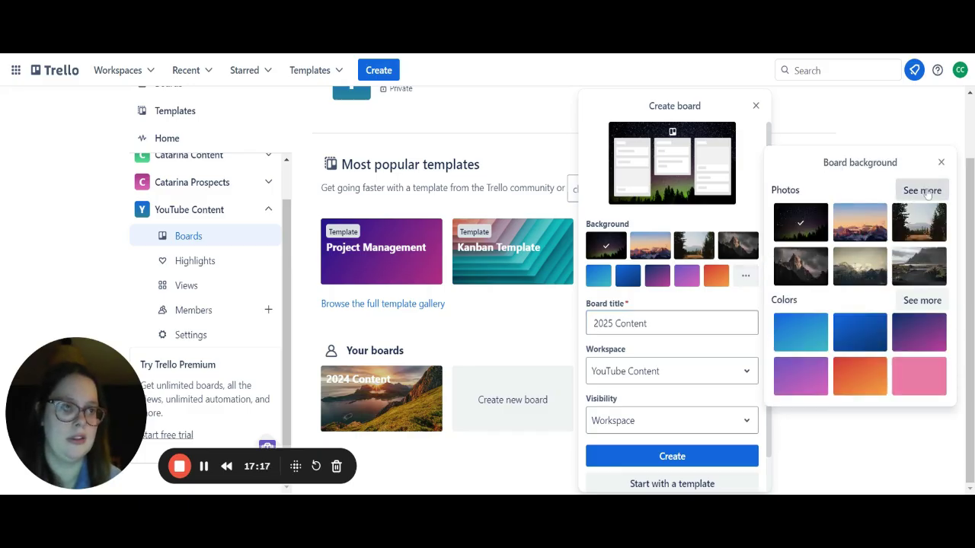
pyautogui.click(928, 193)
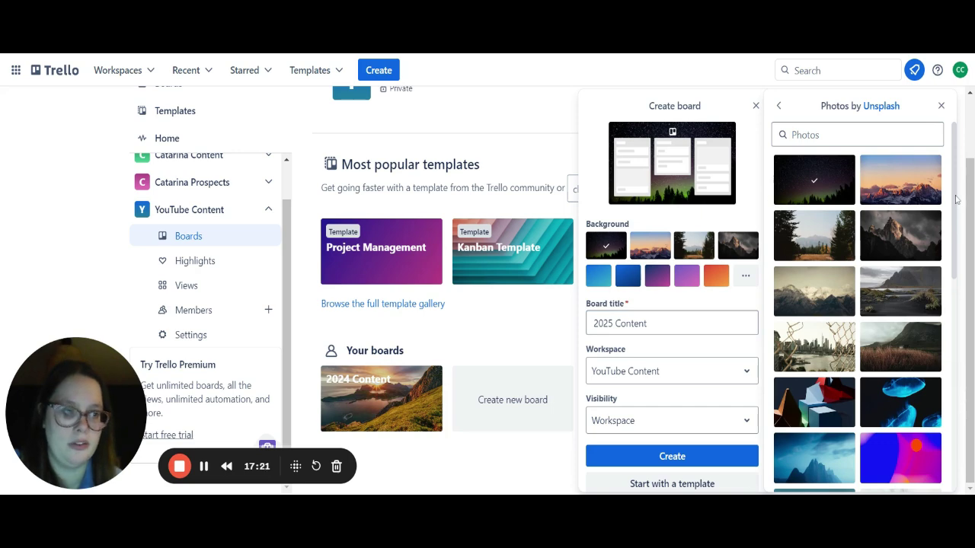
pyautogui.scroll(-5, 942, 299)
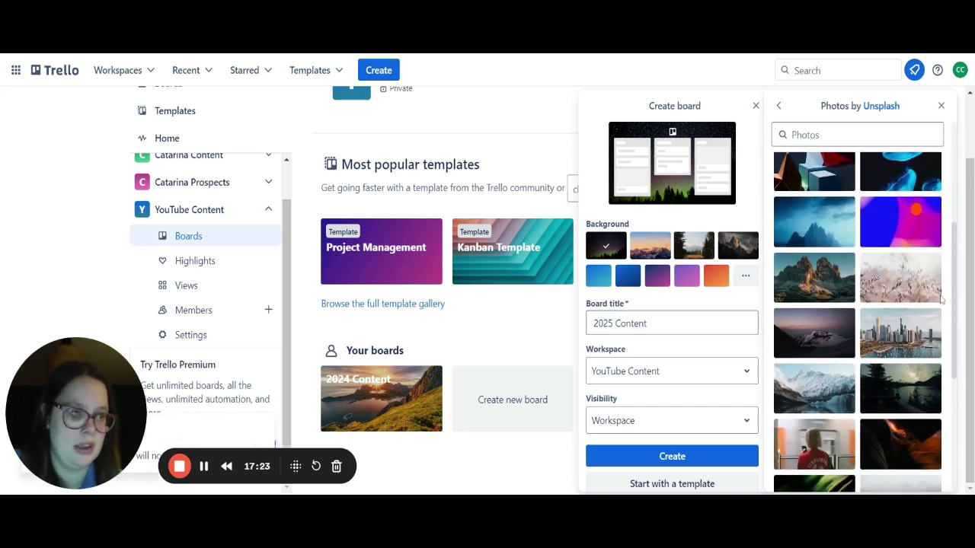
pyautogui.scroll(-3, 942, 300)
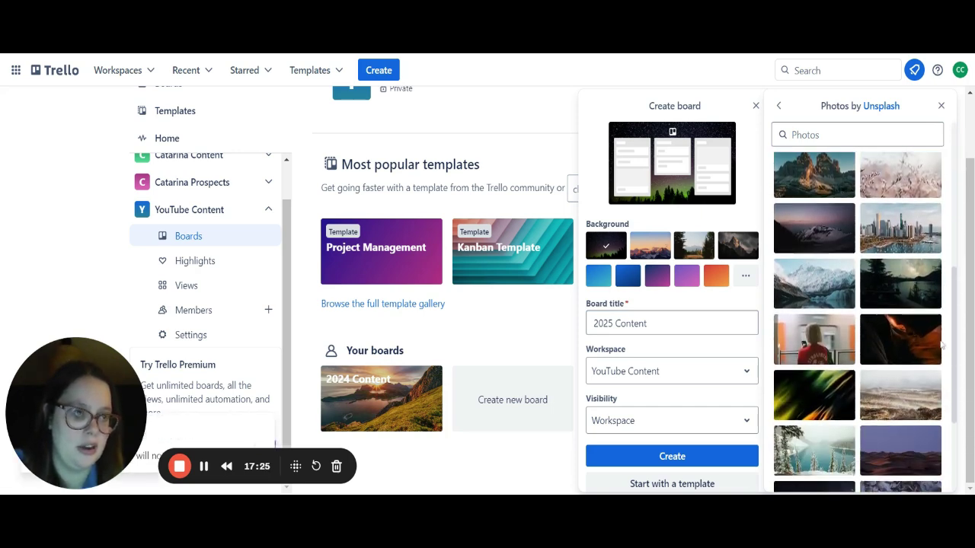
pyautogui.scroll(-1, 935, 371)
pyautogui.scroll(-2, 933, 375)
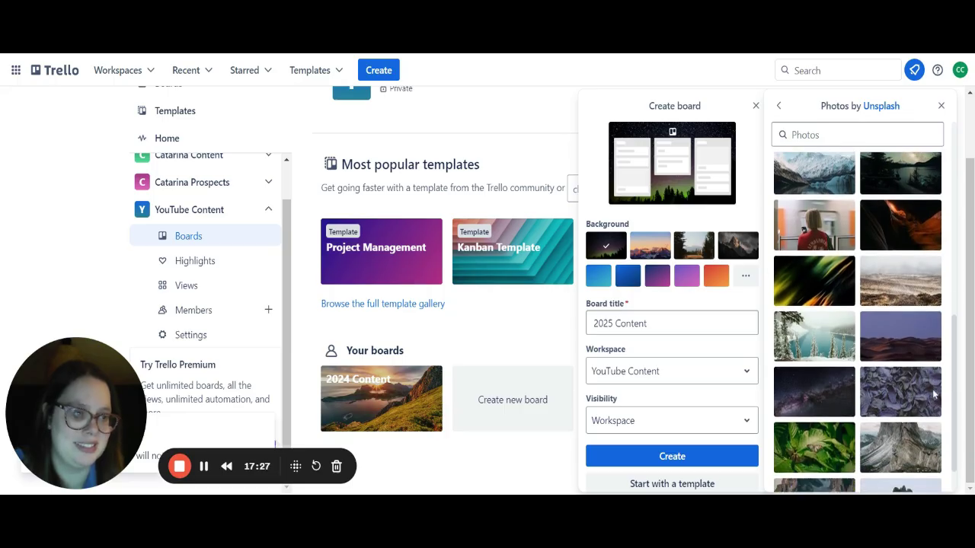
pyautogui.scroll(-2, 934, 442)
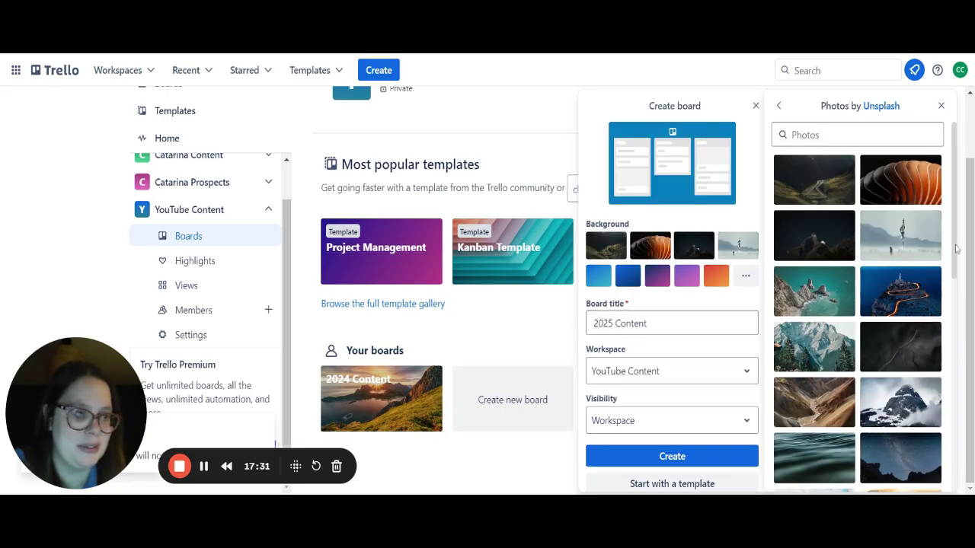
pyautogui.moveTo(952, 253); pyautogui.dragTo(950, 426)
pyautogui.scroll(-1, 950, 426)
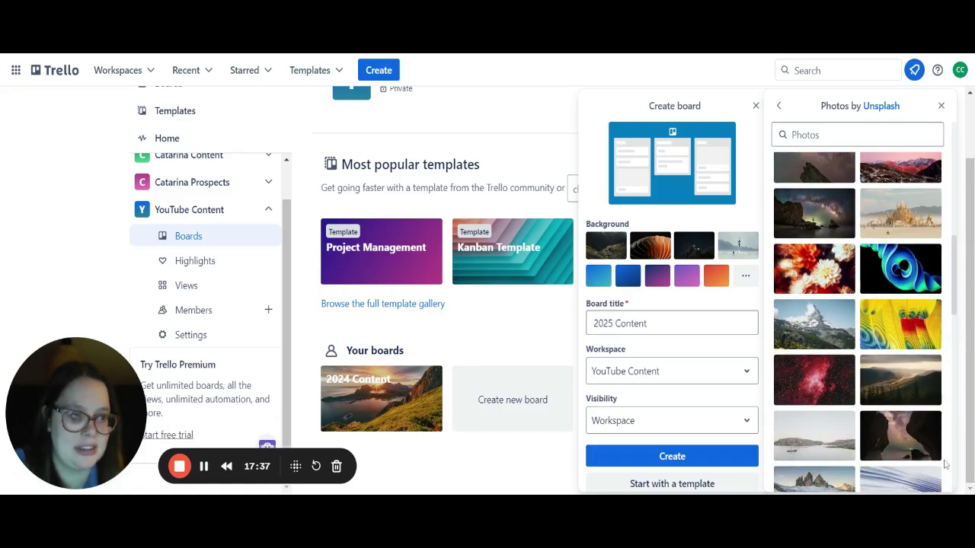
pyautogui.scroll(-8, 955, 432)
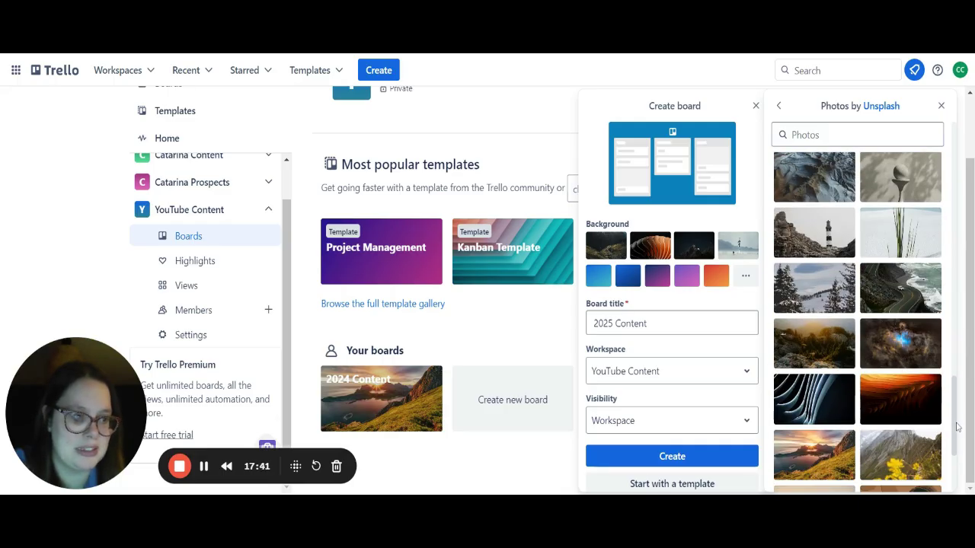
pyautogui.click(895, 459)
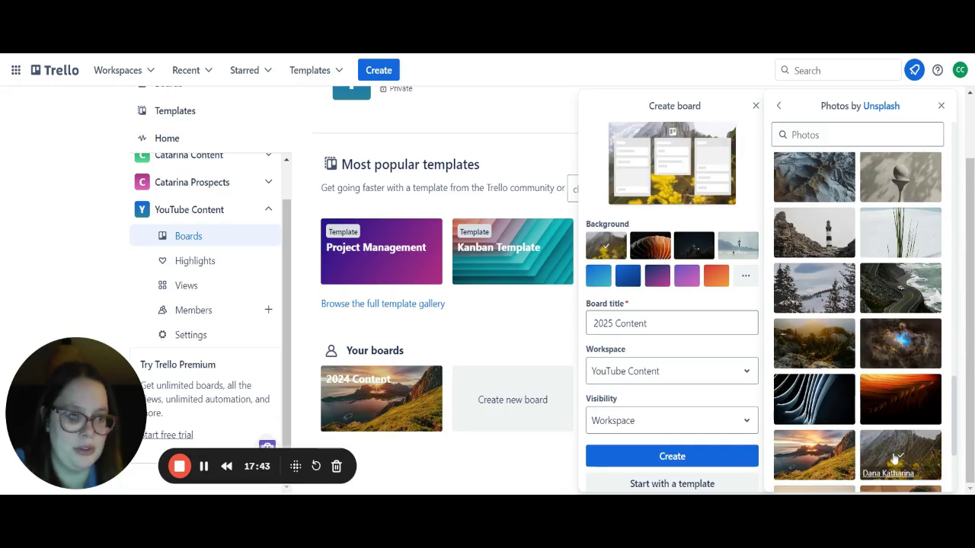
pyautogui.click(698, 461)
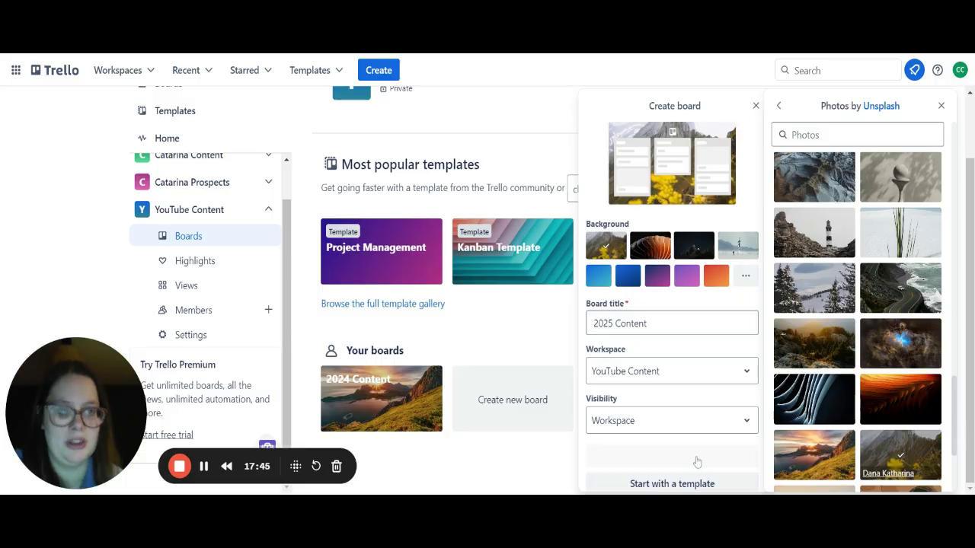